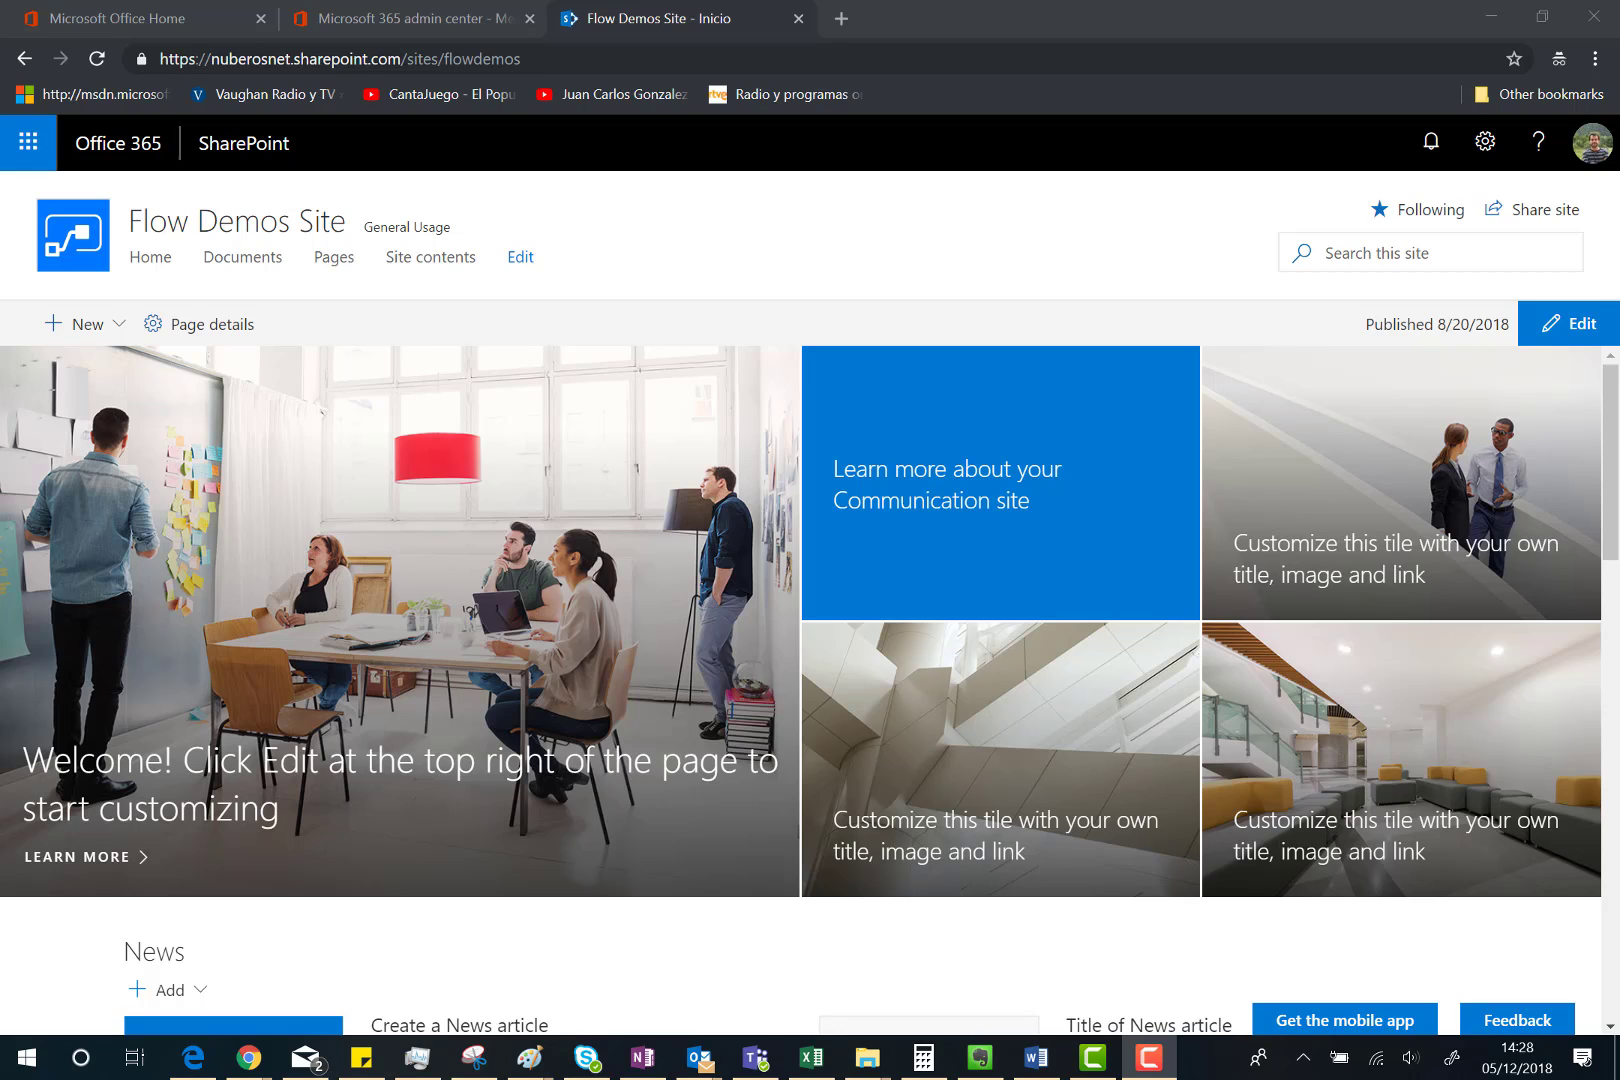
# - Start a new site page using the Single column template
pyautogui.click(119, 325)
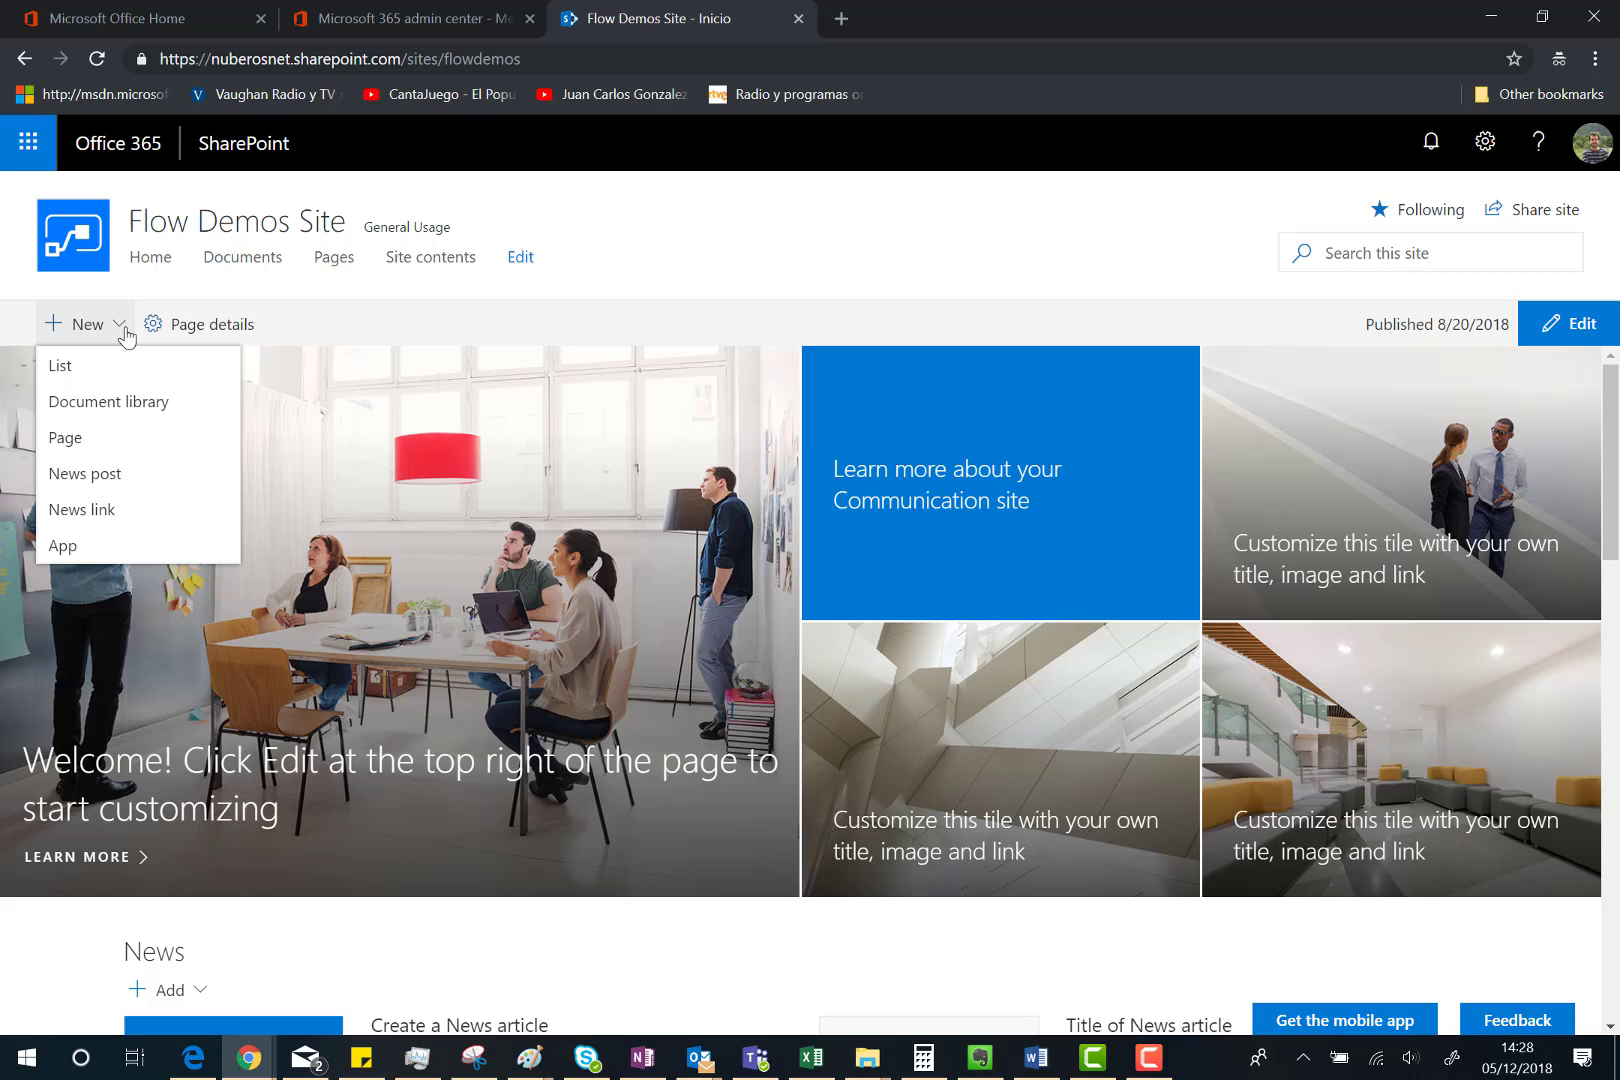
pyautogui.click(78, 446)
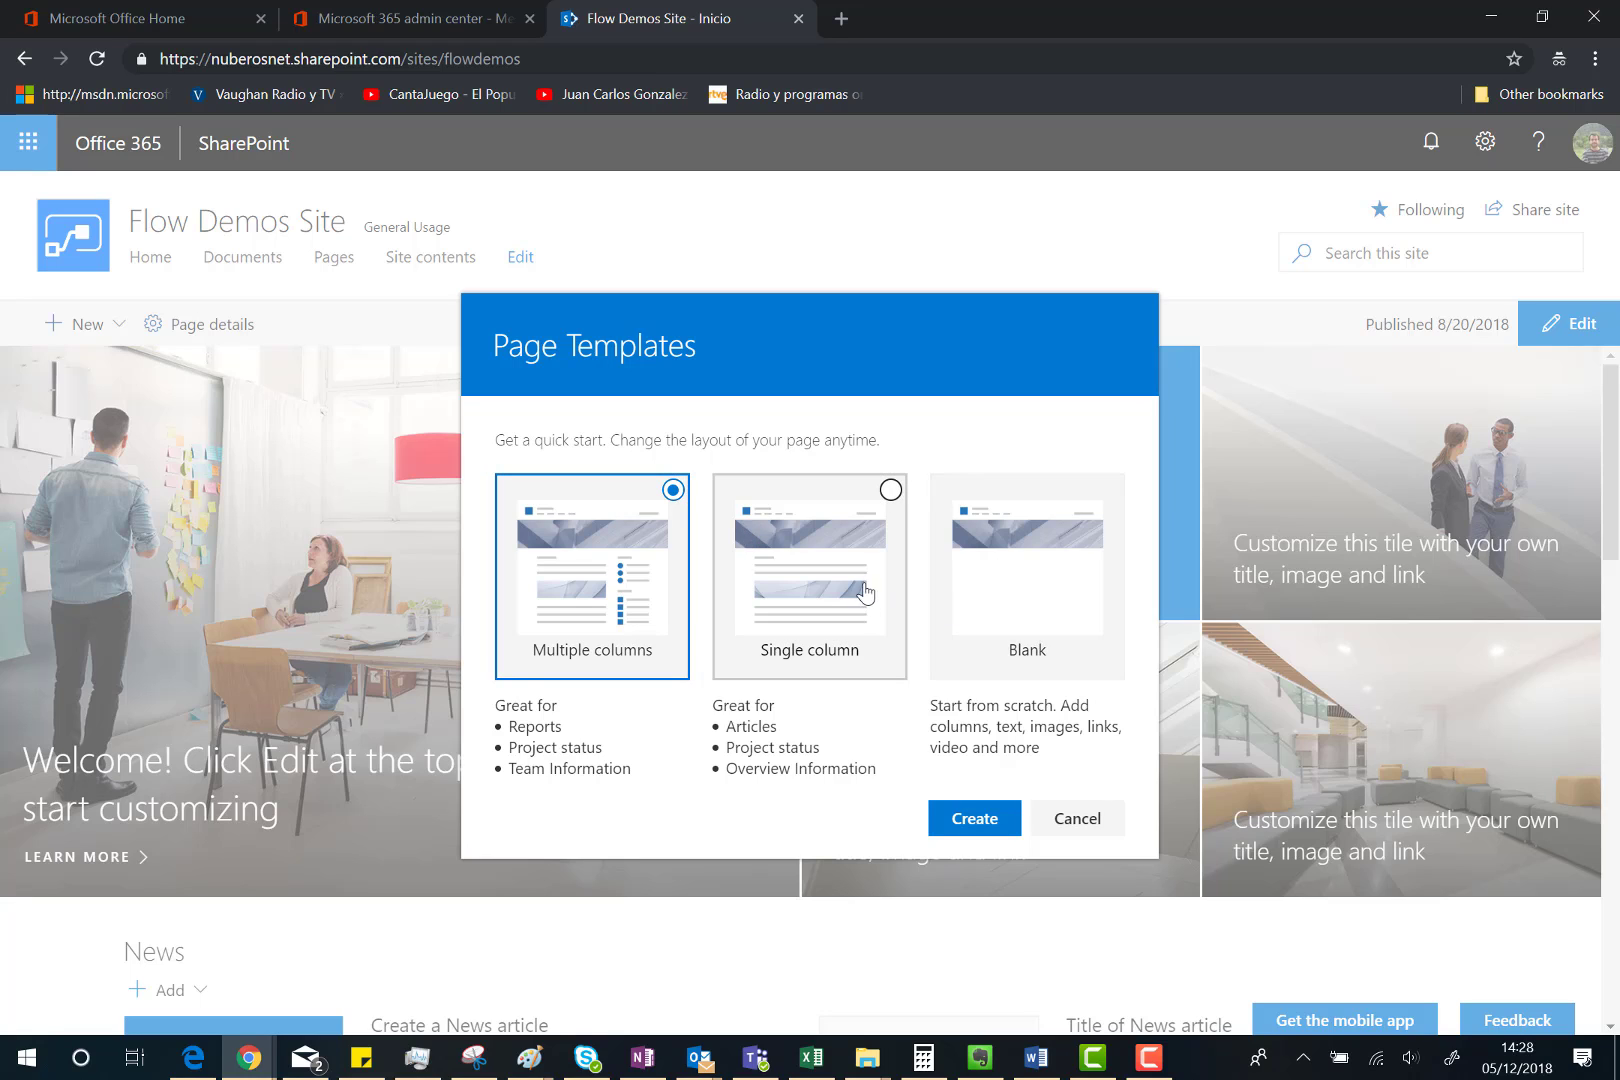
pyautogui.click(895, 500)
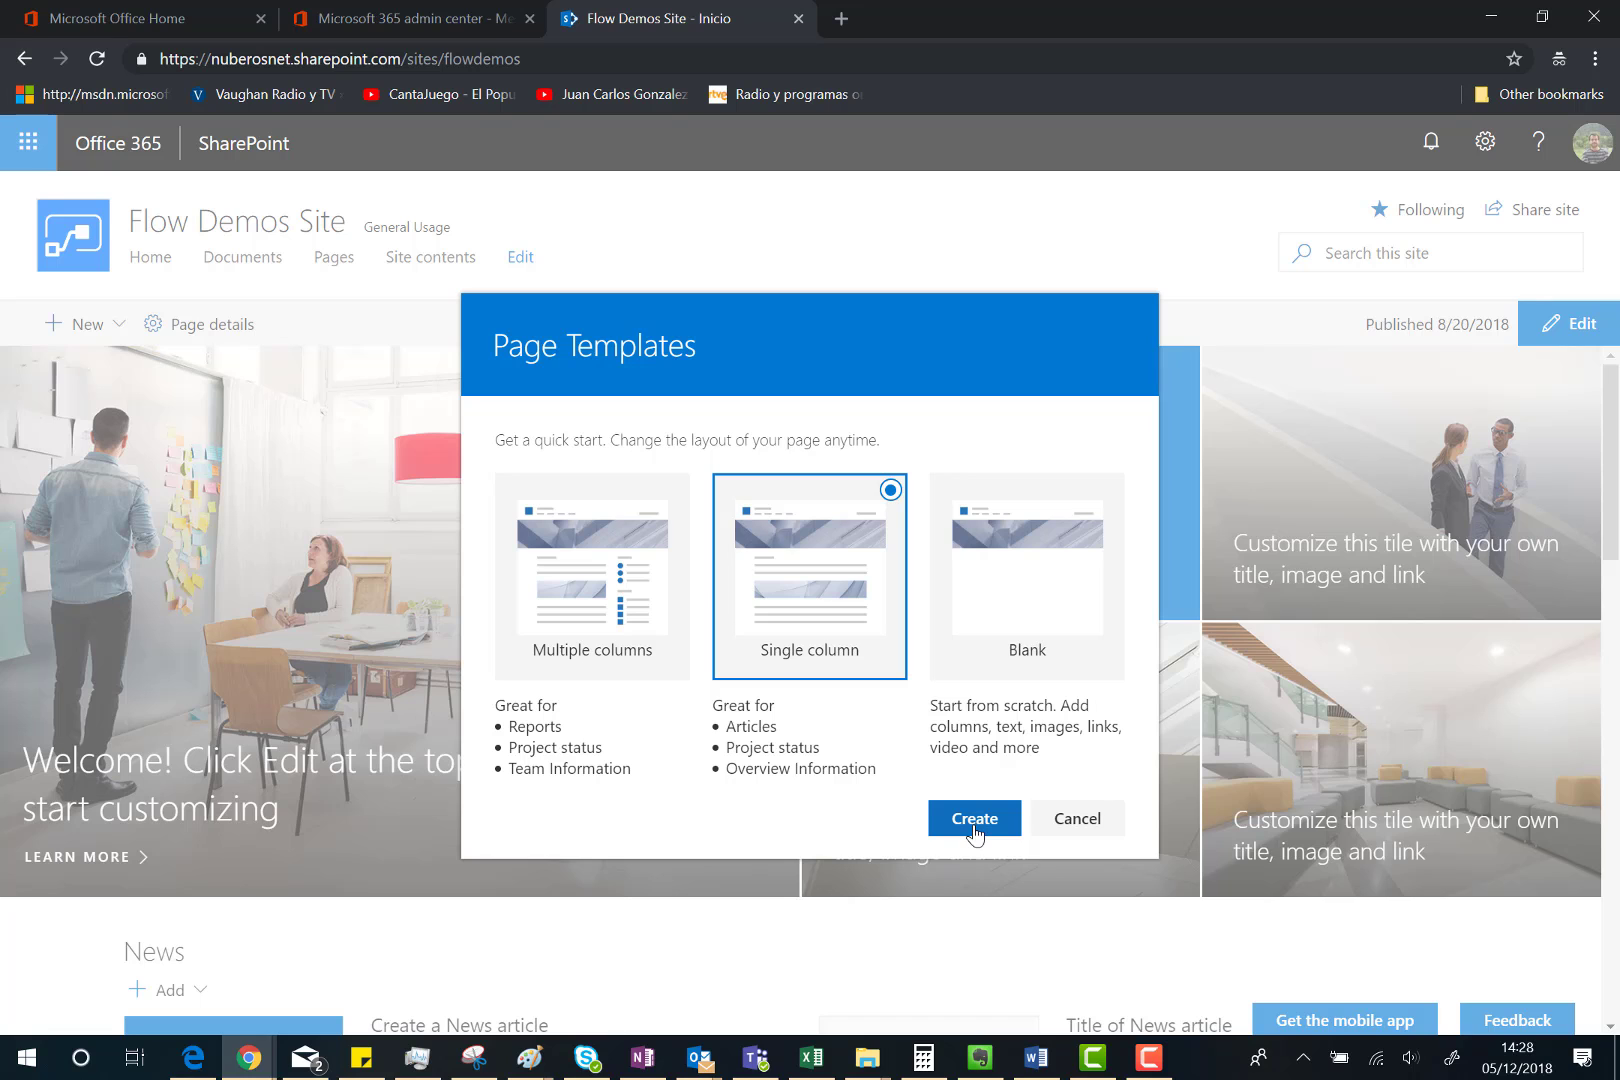
# - Create the single-column page and give it the title 'Breaking news'
pyautogui.click(975, 820)
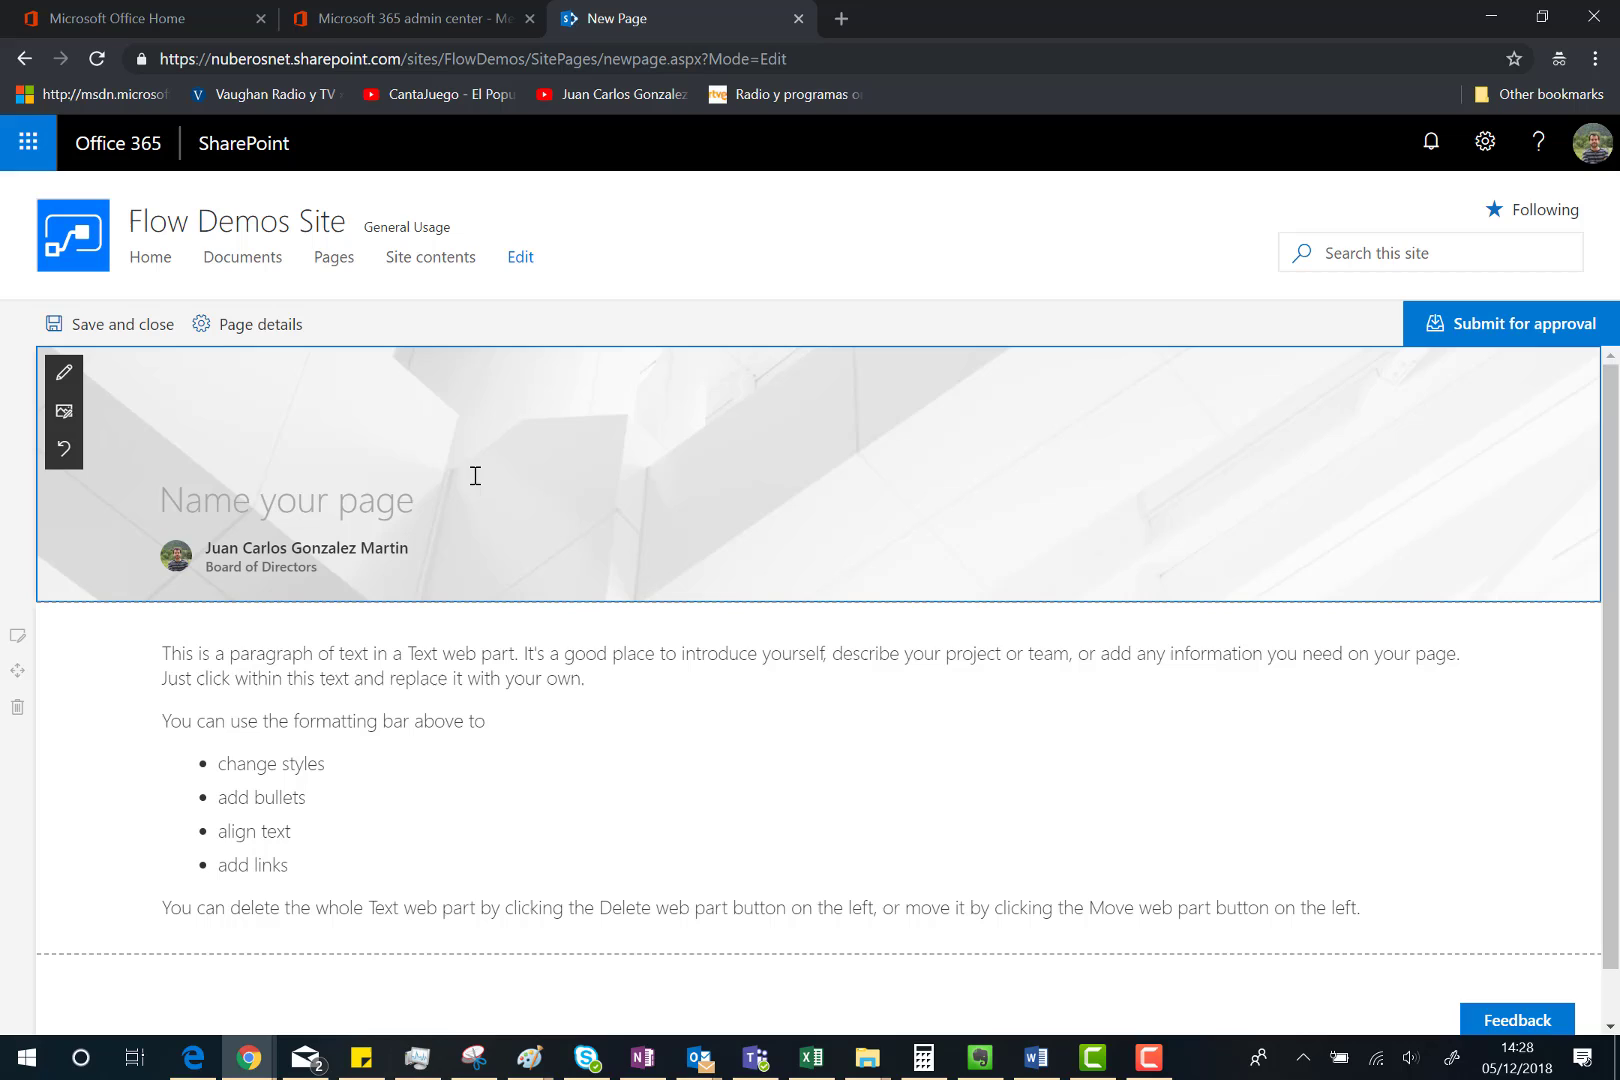
pyautogui.write('Thi')
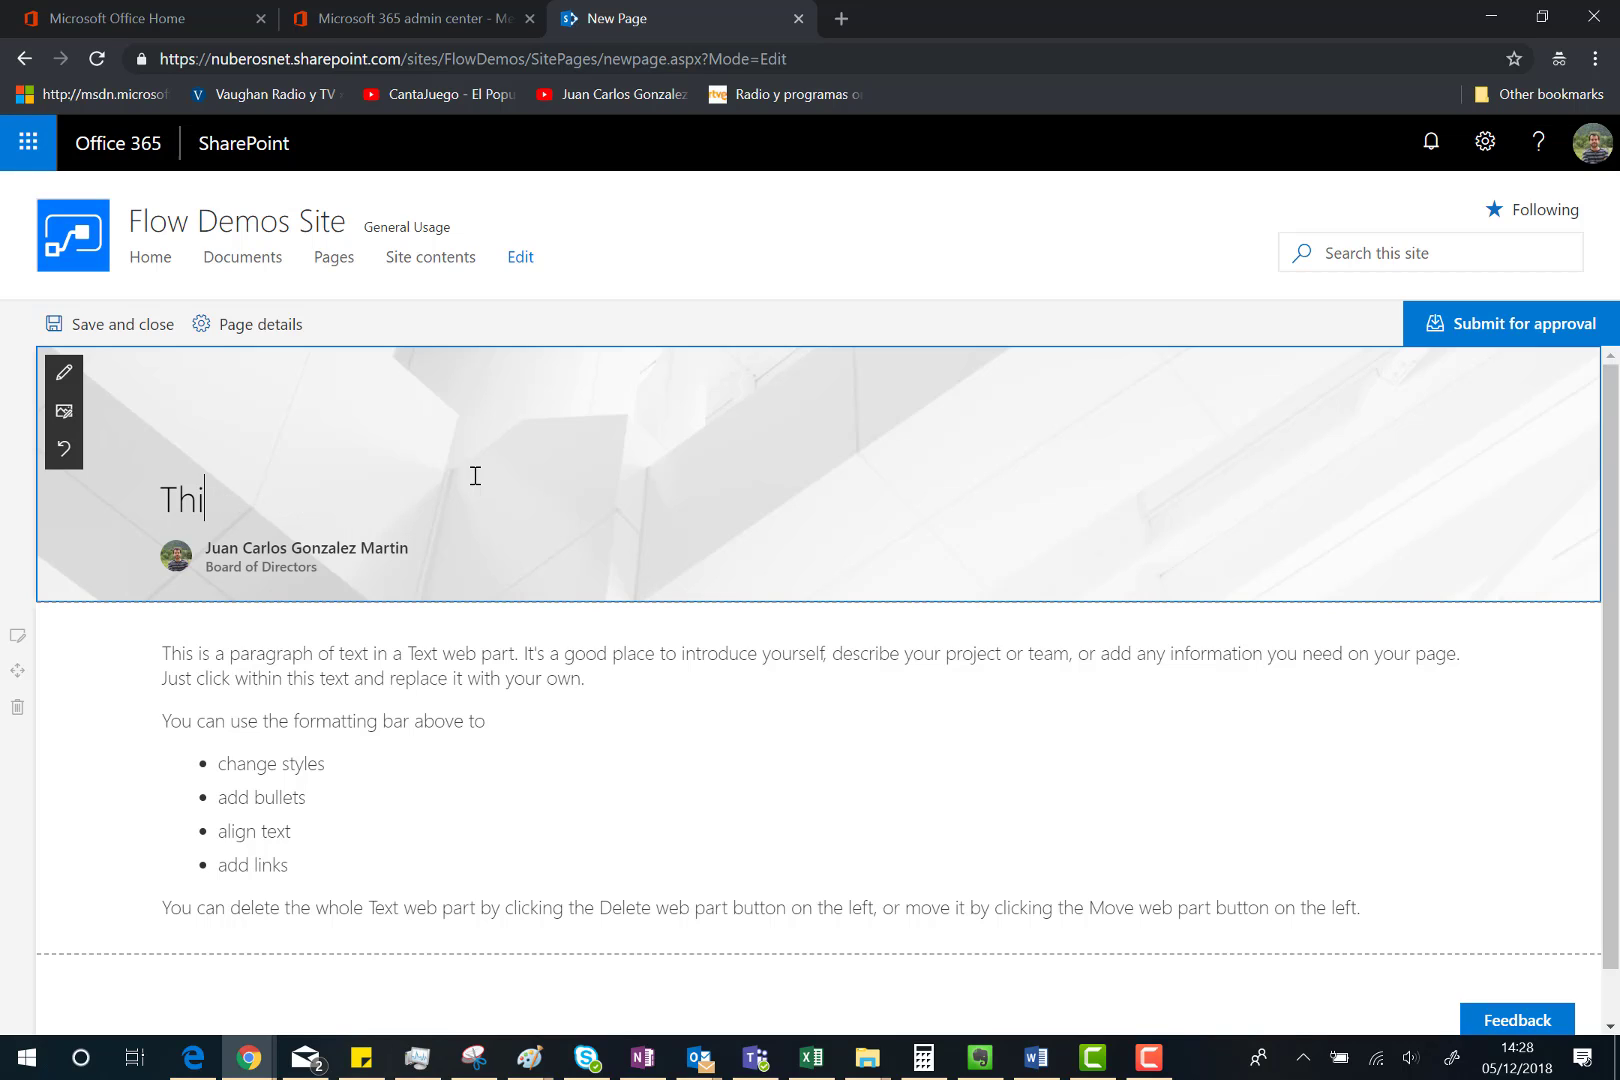
pyautogui.press('BackSpace')
pyautogui.press('BackSpace')
pyautogui.write('New')
pyautogui.press('BackSpace')
pyautogui.press('BackSpace')
pyautogui.press('BackSpace')
pyautogui.write('Breaking news')
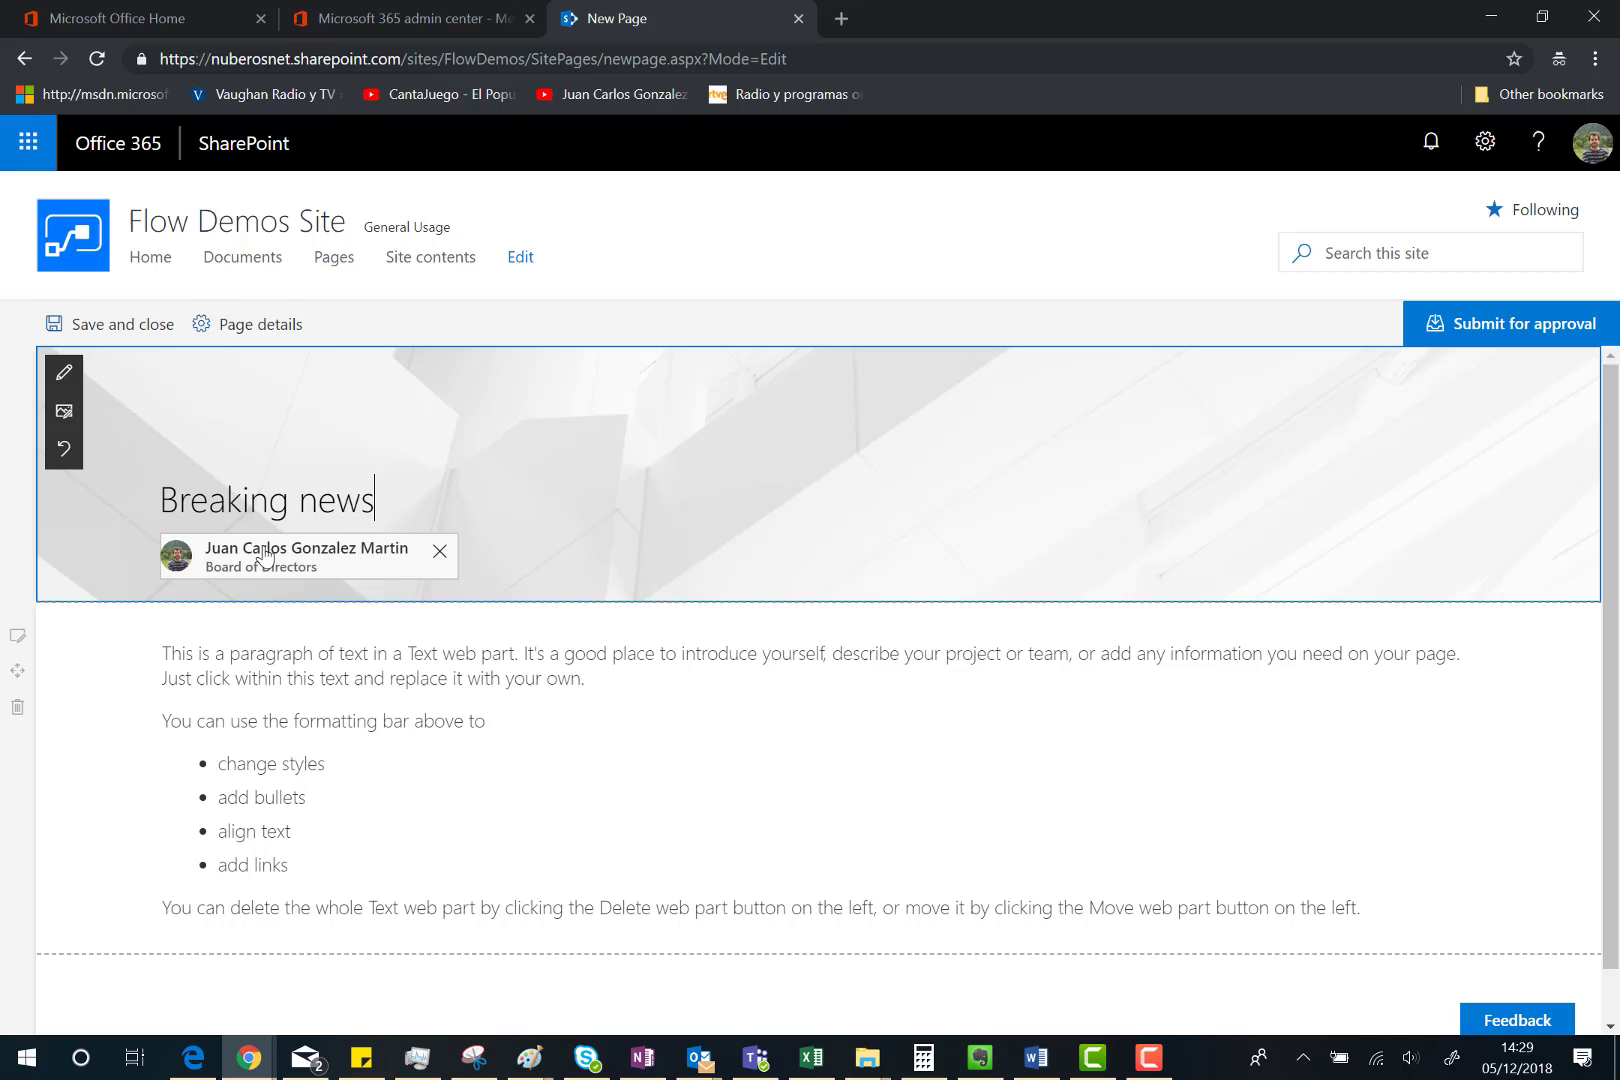
pyautogui.moveTo(216, 562)
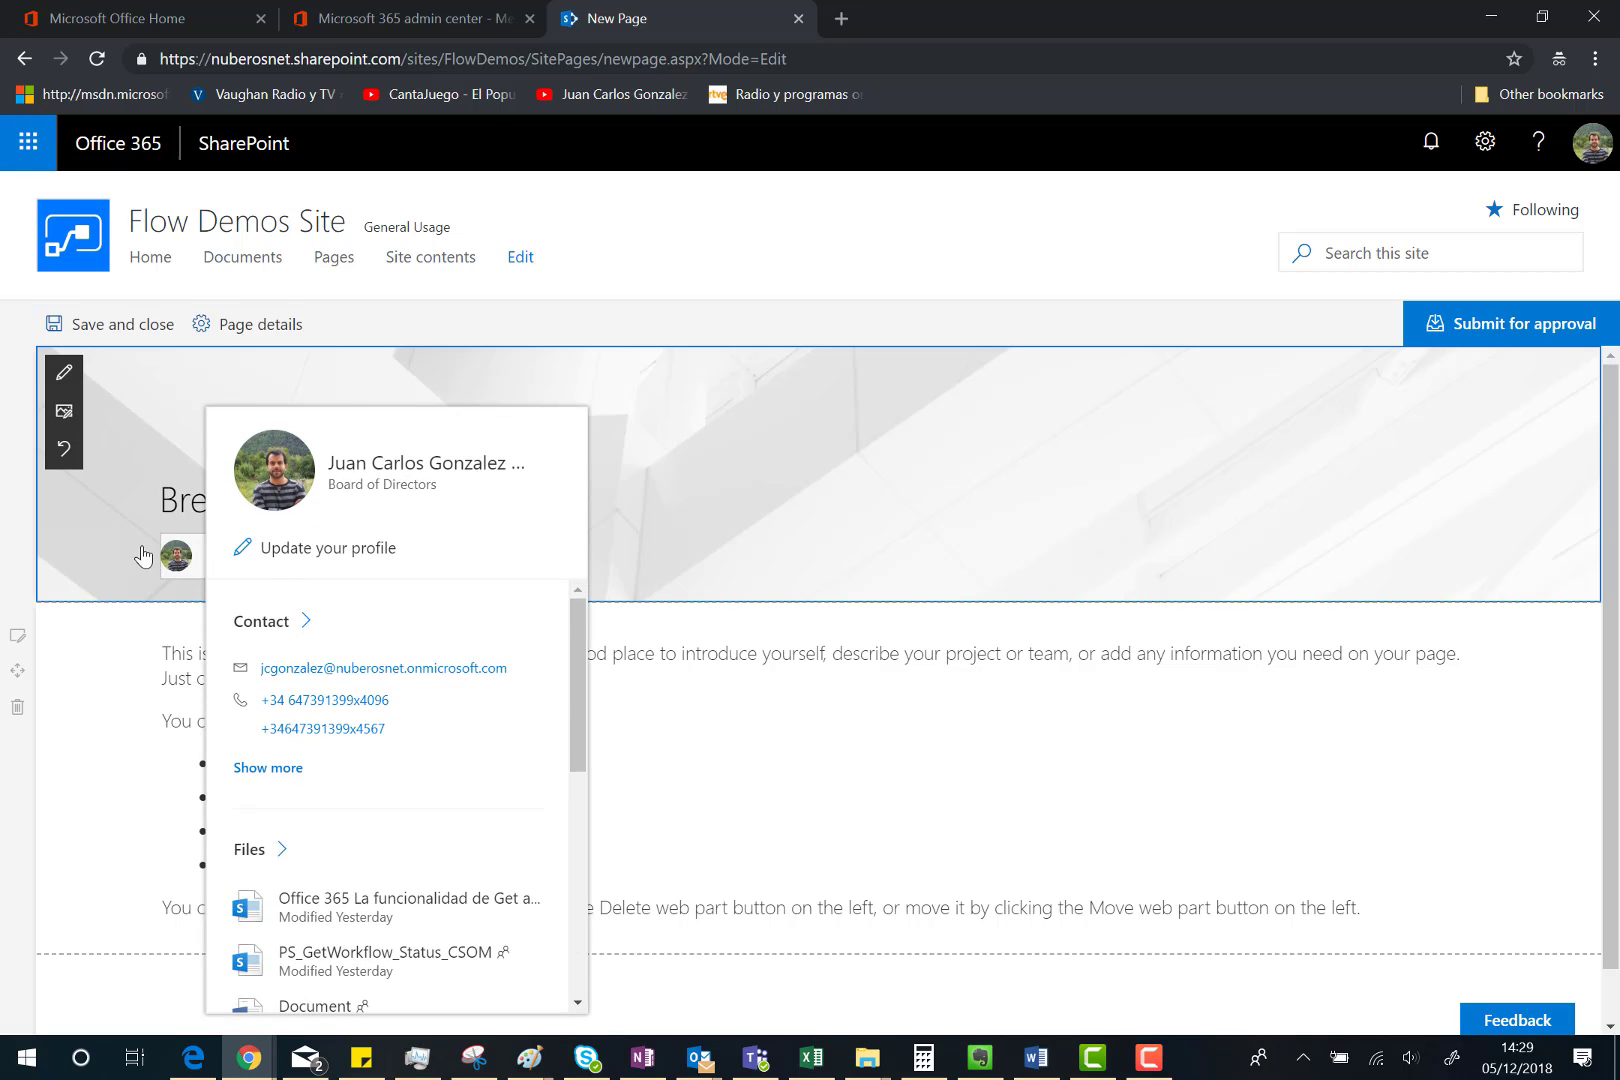
pyautogui.moveTo(302, 557)
# - Swap the byline's current author for another site user chosen from the suggestions
pyautogui.click(405, 560)
pyautogui.click(441, 556)
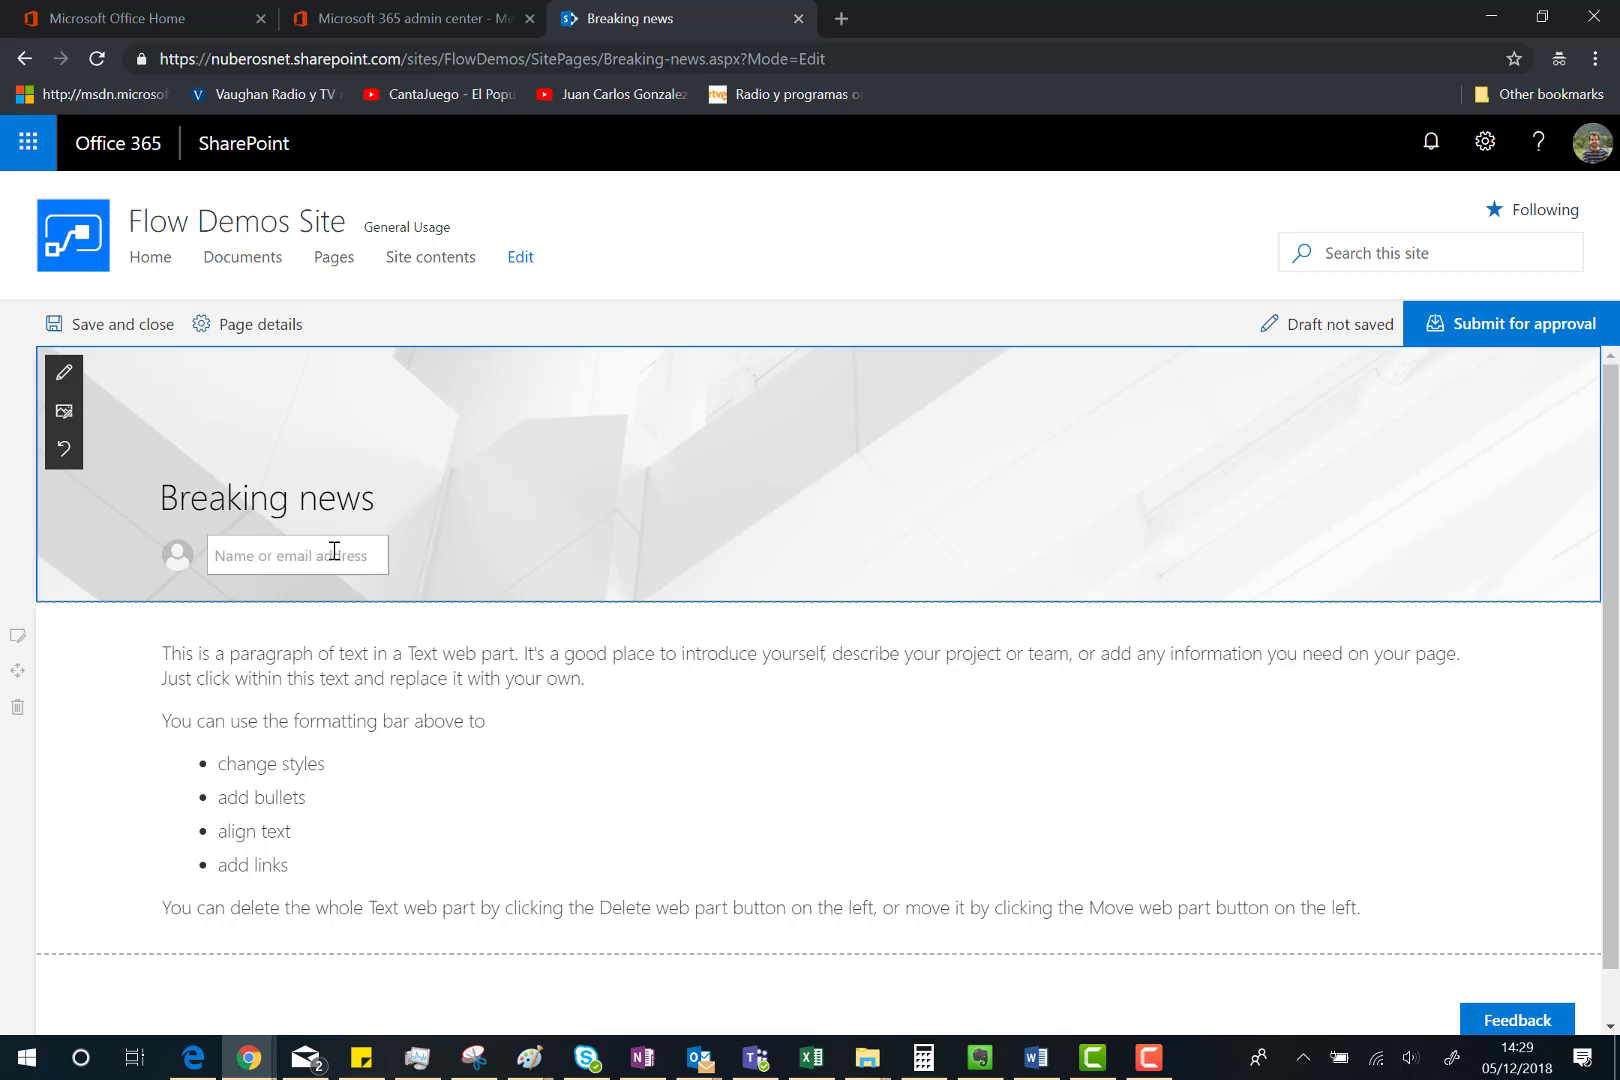
pyautogui.write('Dave (The Minion')
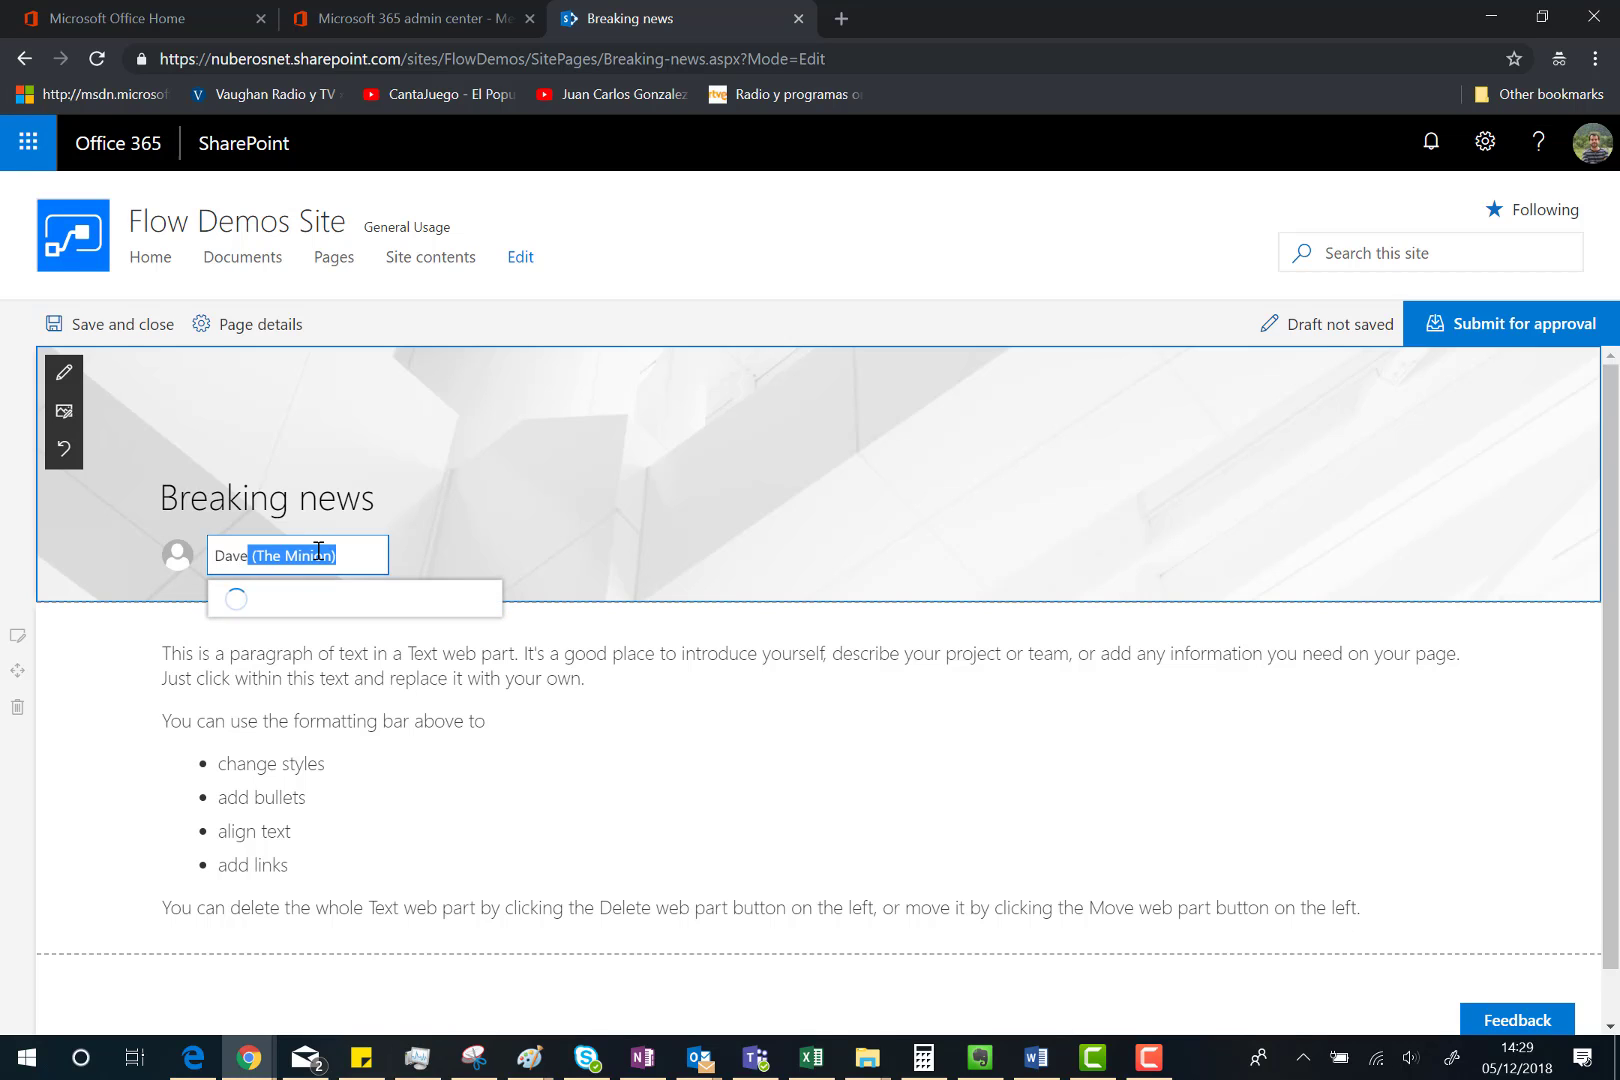
pyautogui.click(362, 620)
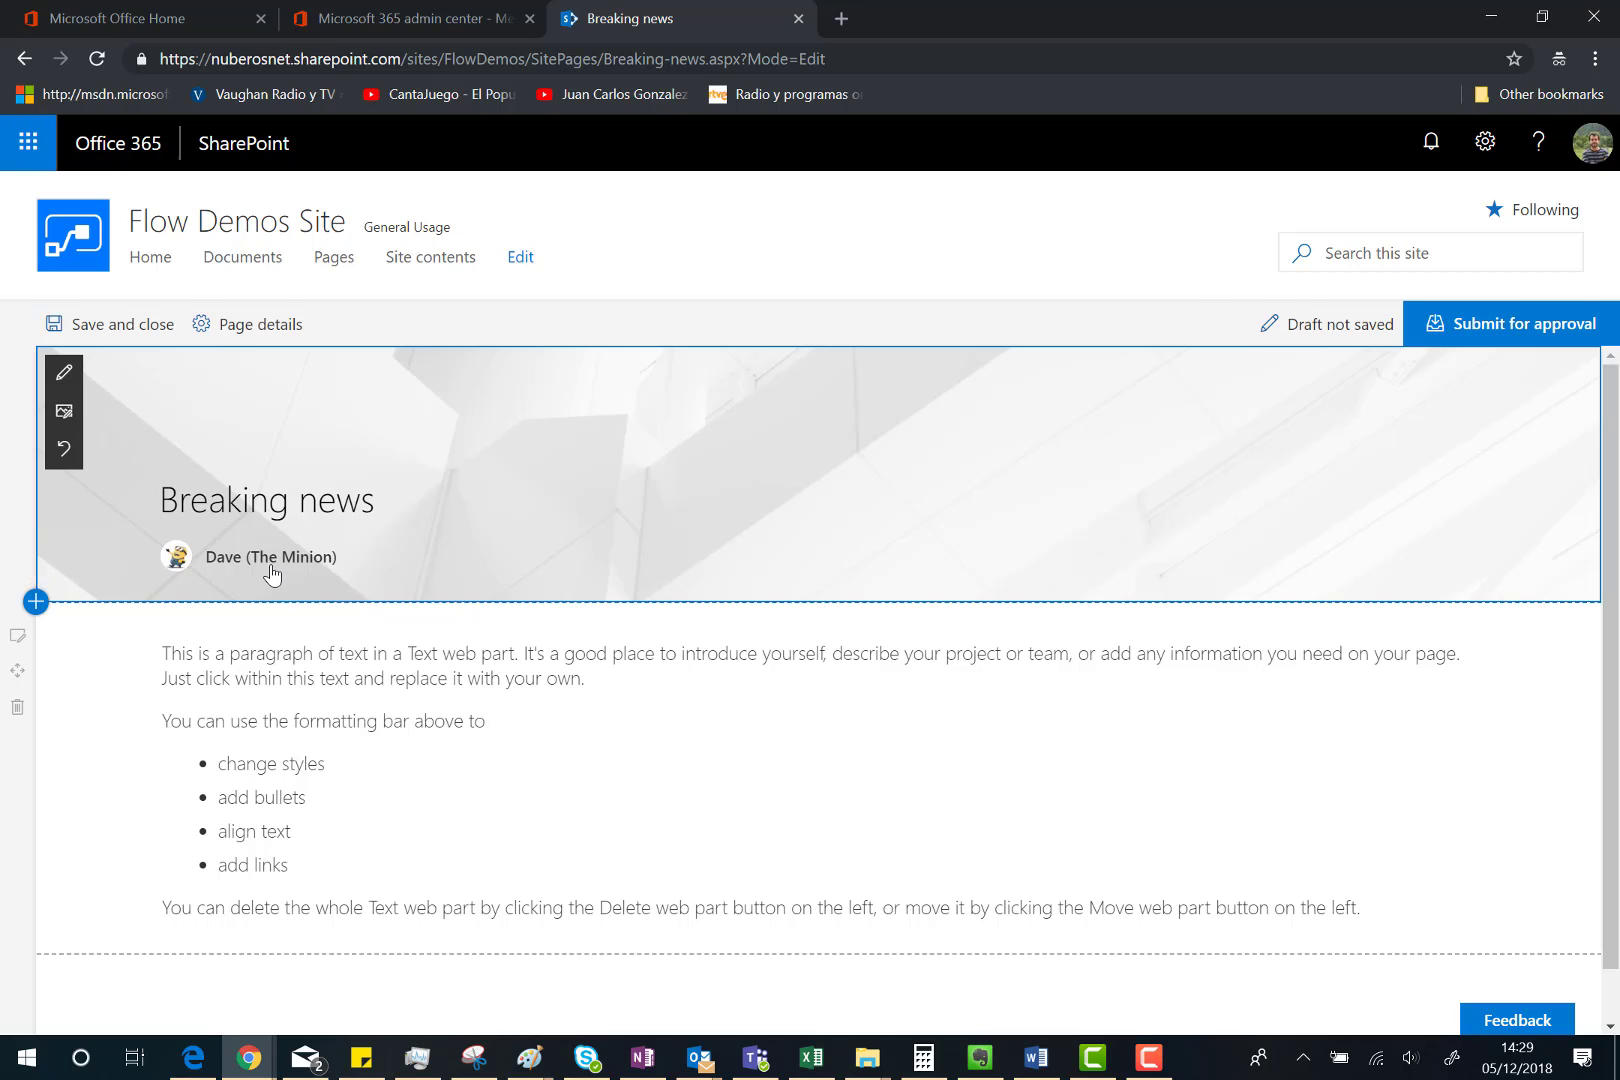
pyautogui.click(268, 566)
pyautogui.click(141, 402)
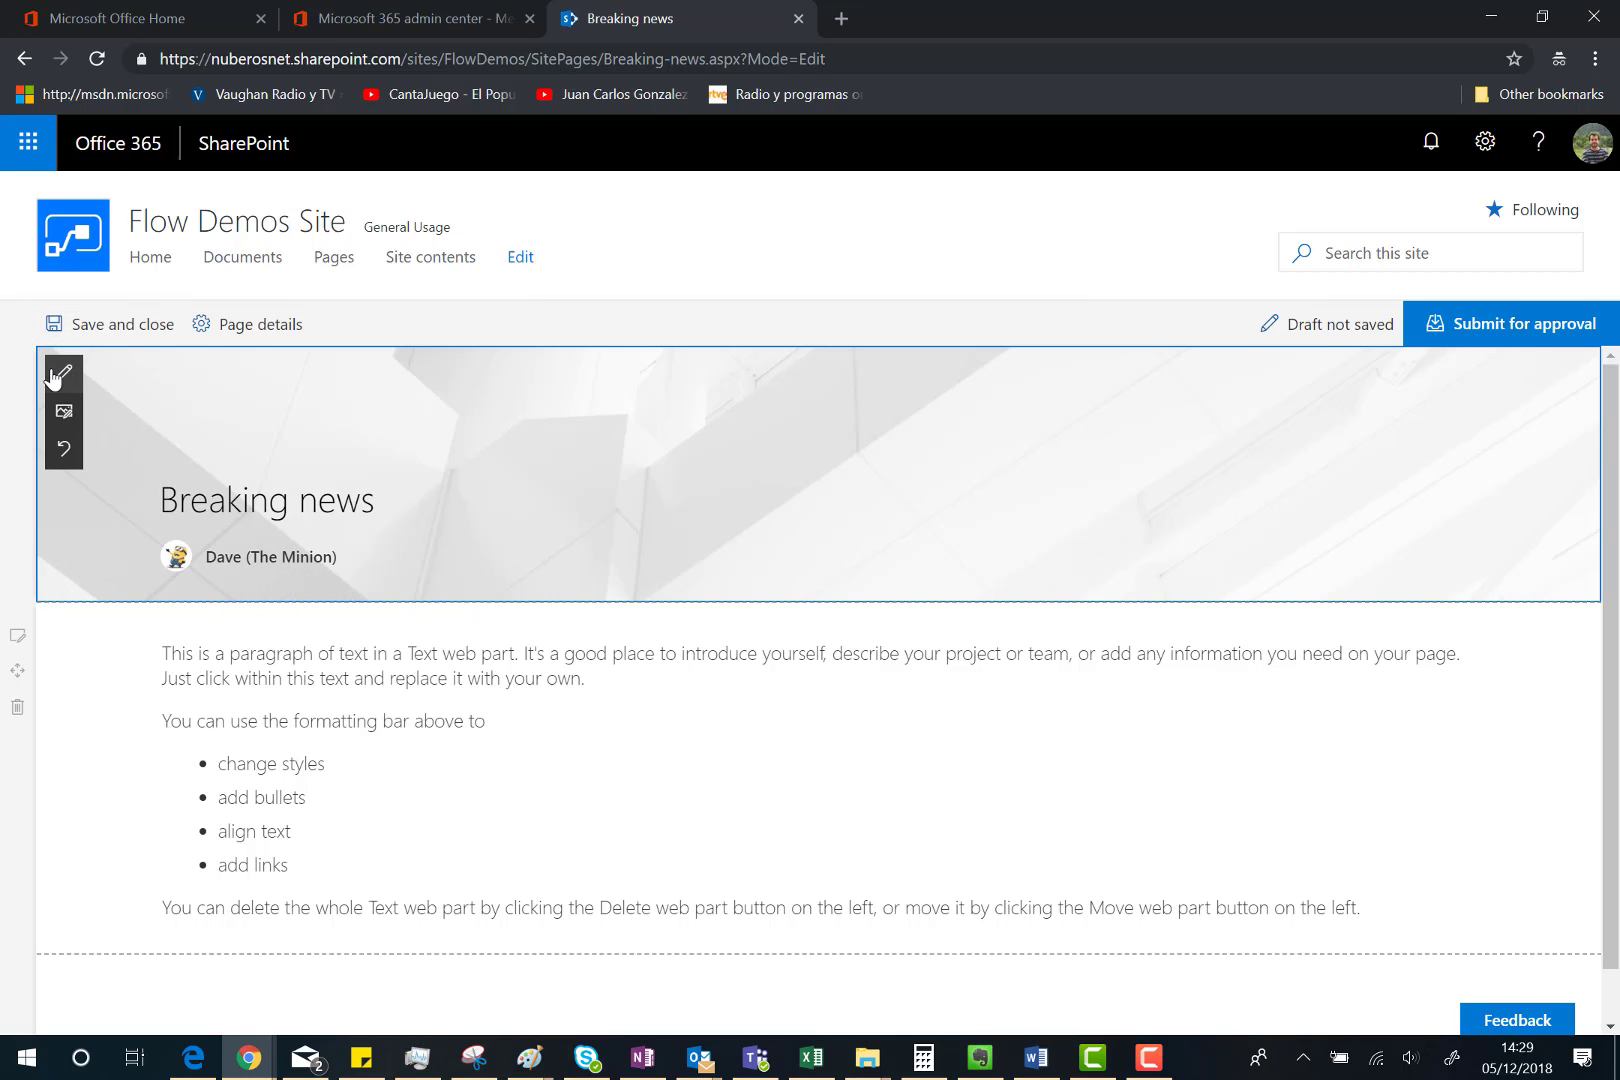
# - Preview Plain, Color block and Overlap title layouts, then keep Image and title
pyautogui.click(58, 376)
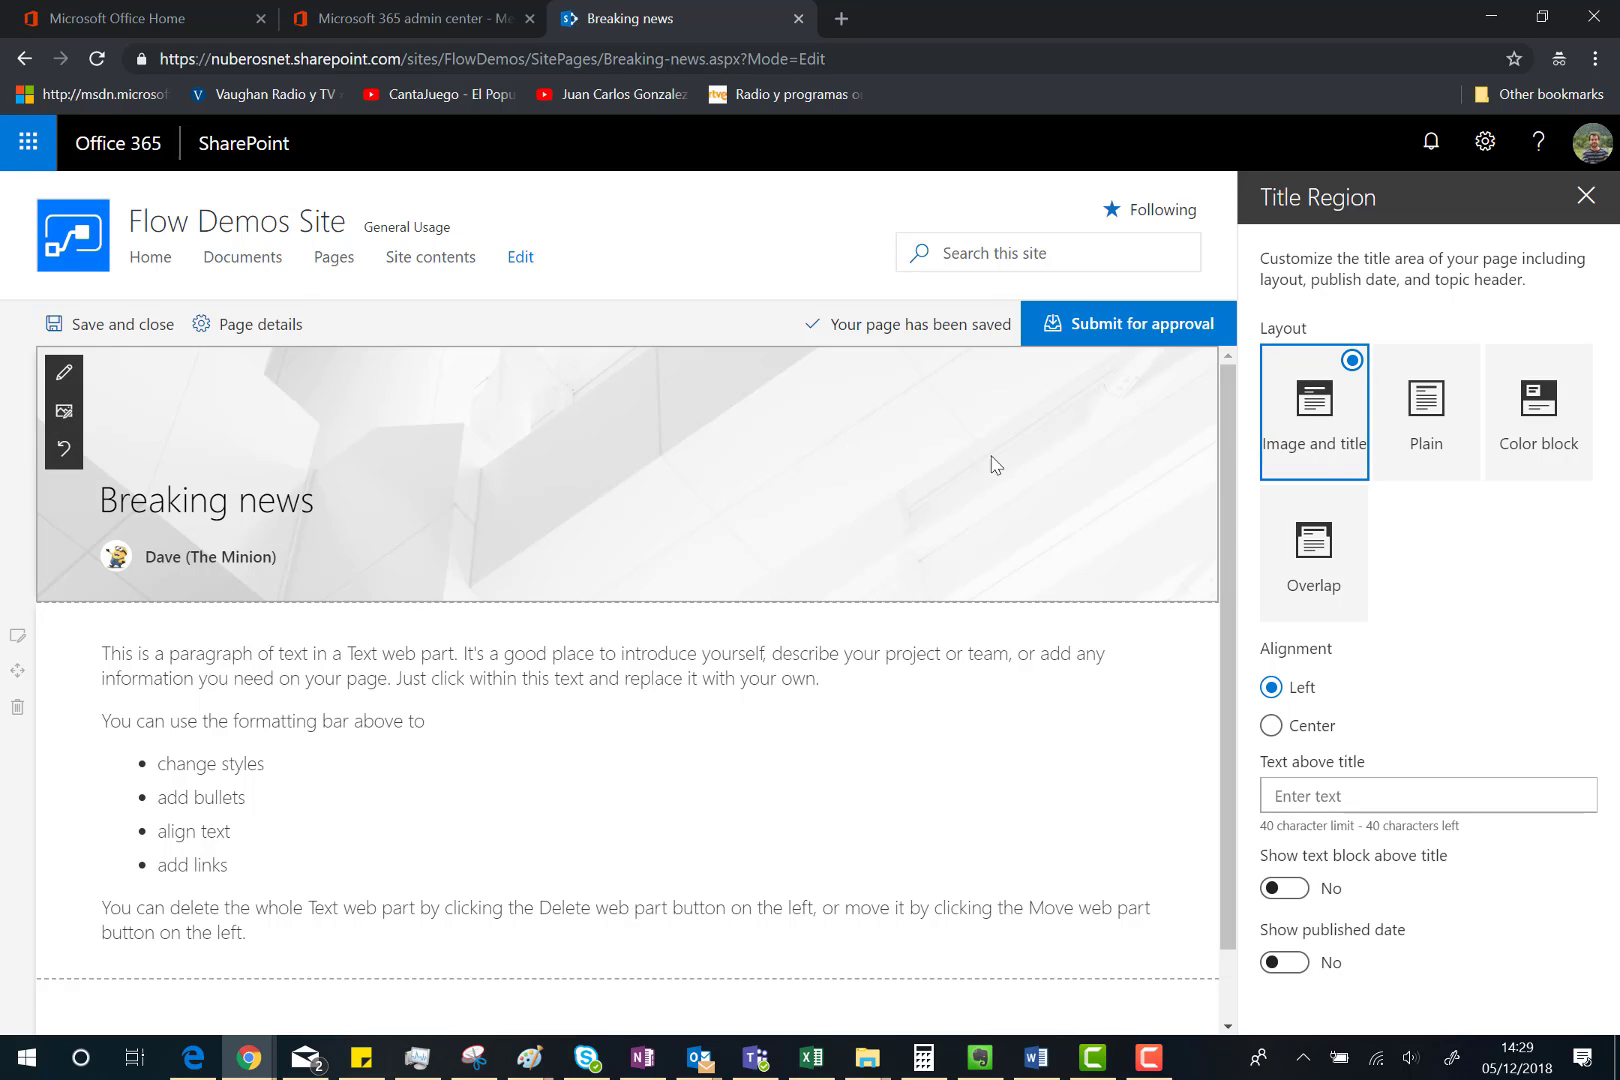
pyautogui.click(1468, 378)
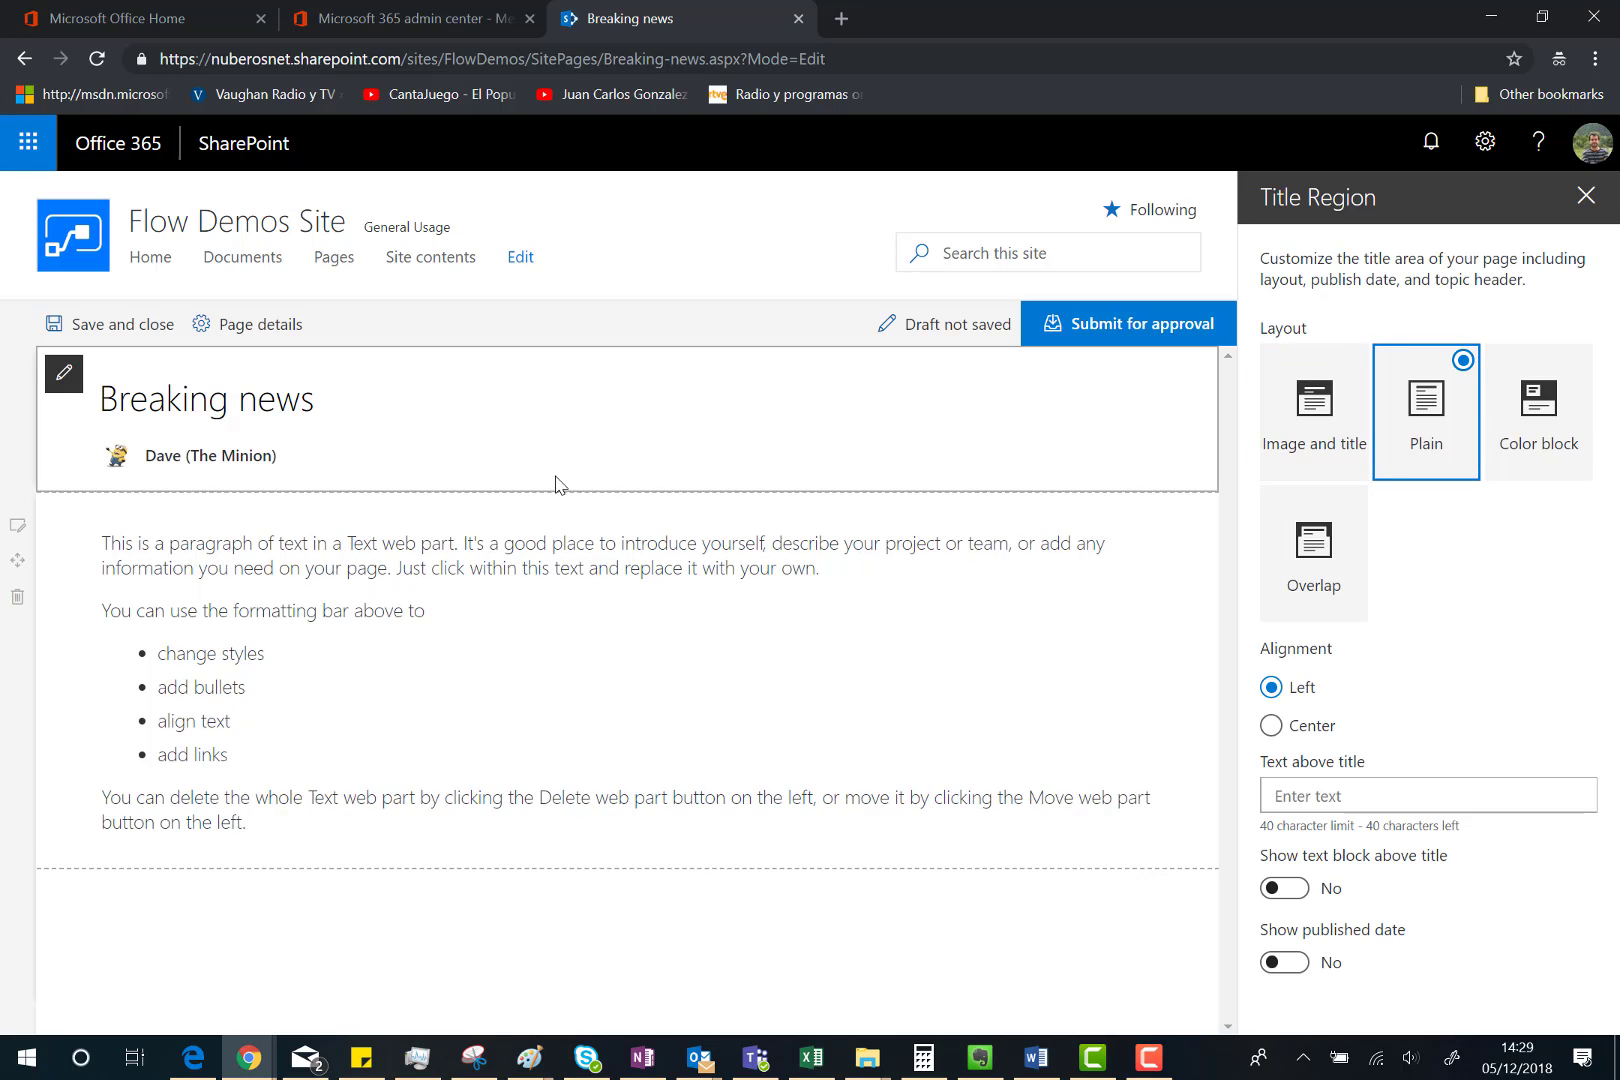
pyautogui.click(1578, 370)
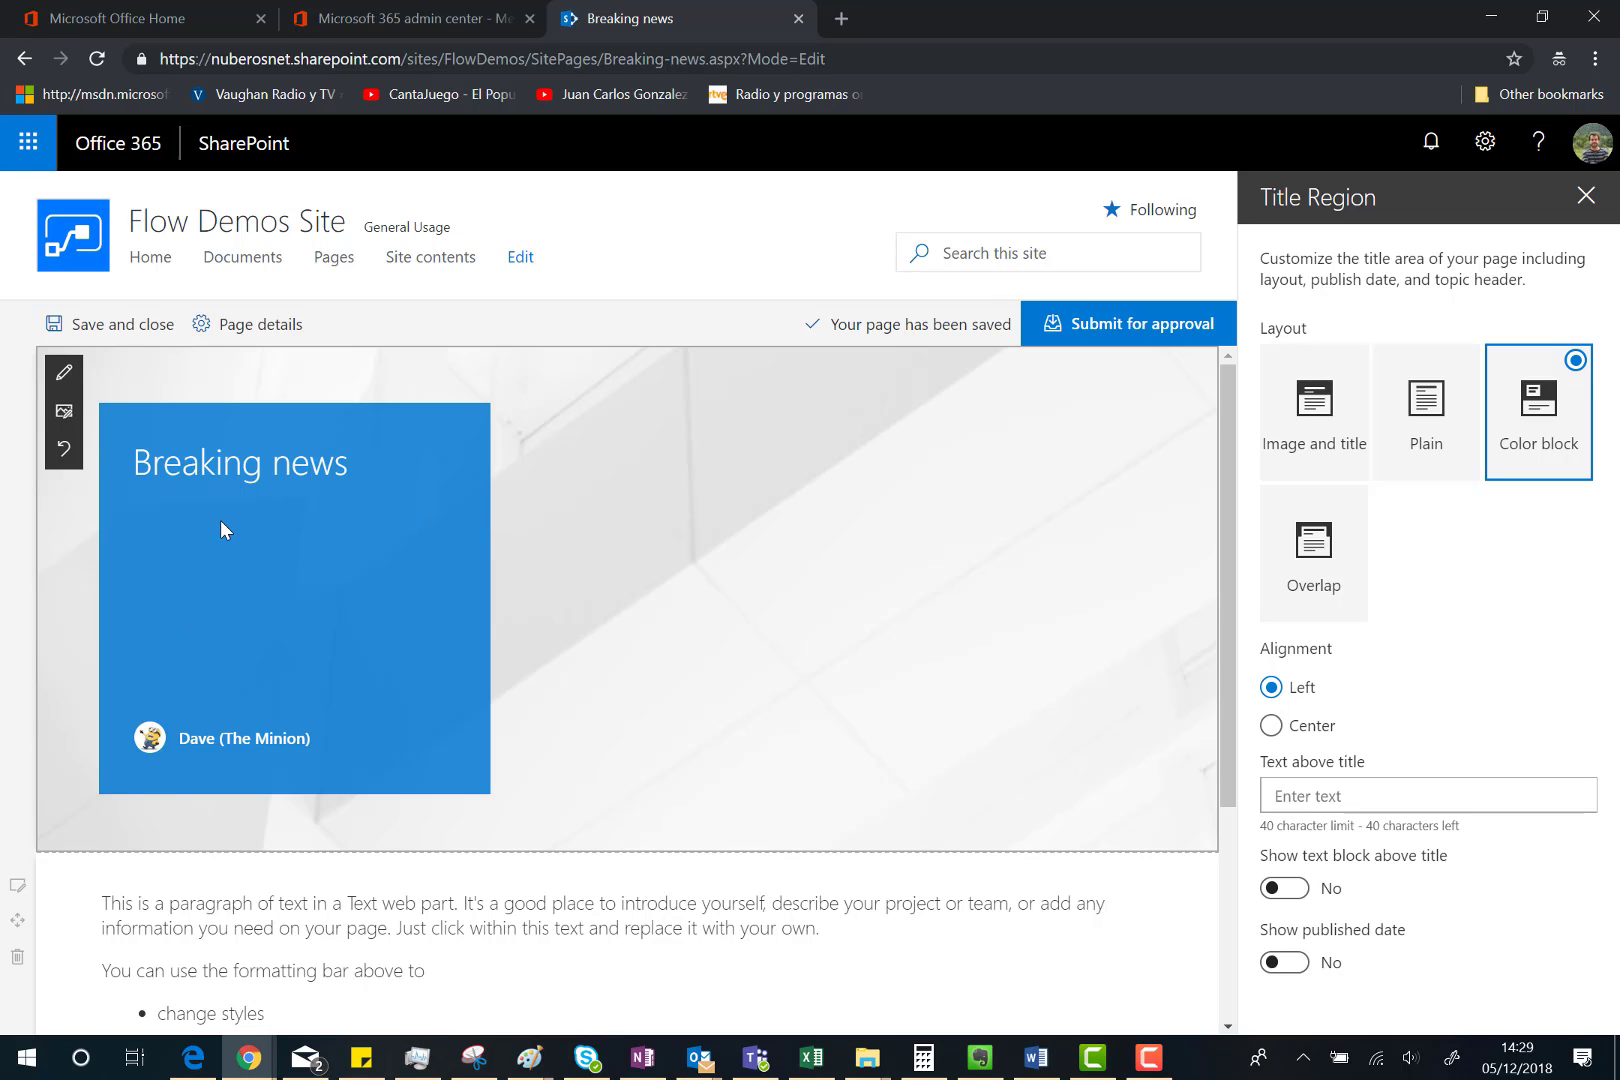
pyautogui.click(1350, 507)
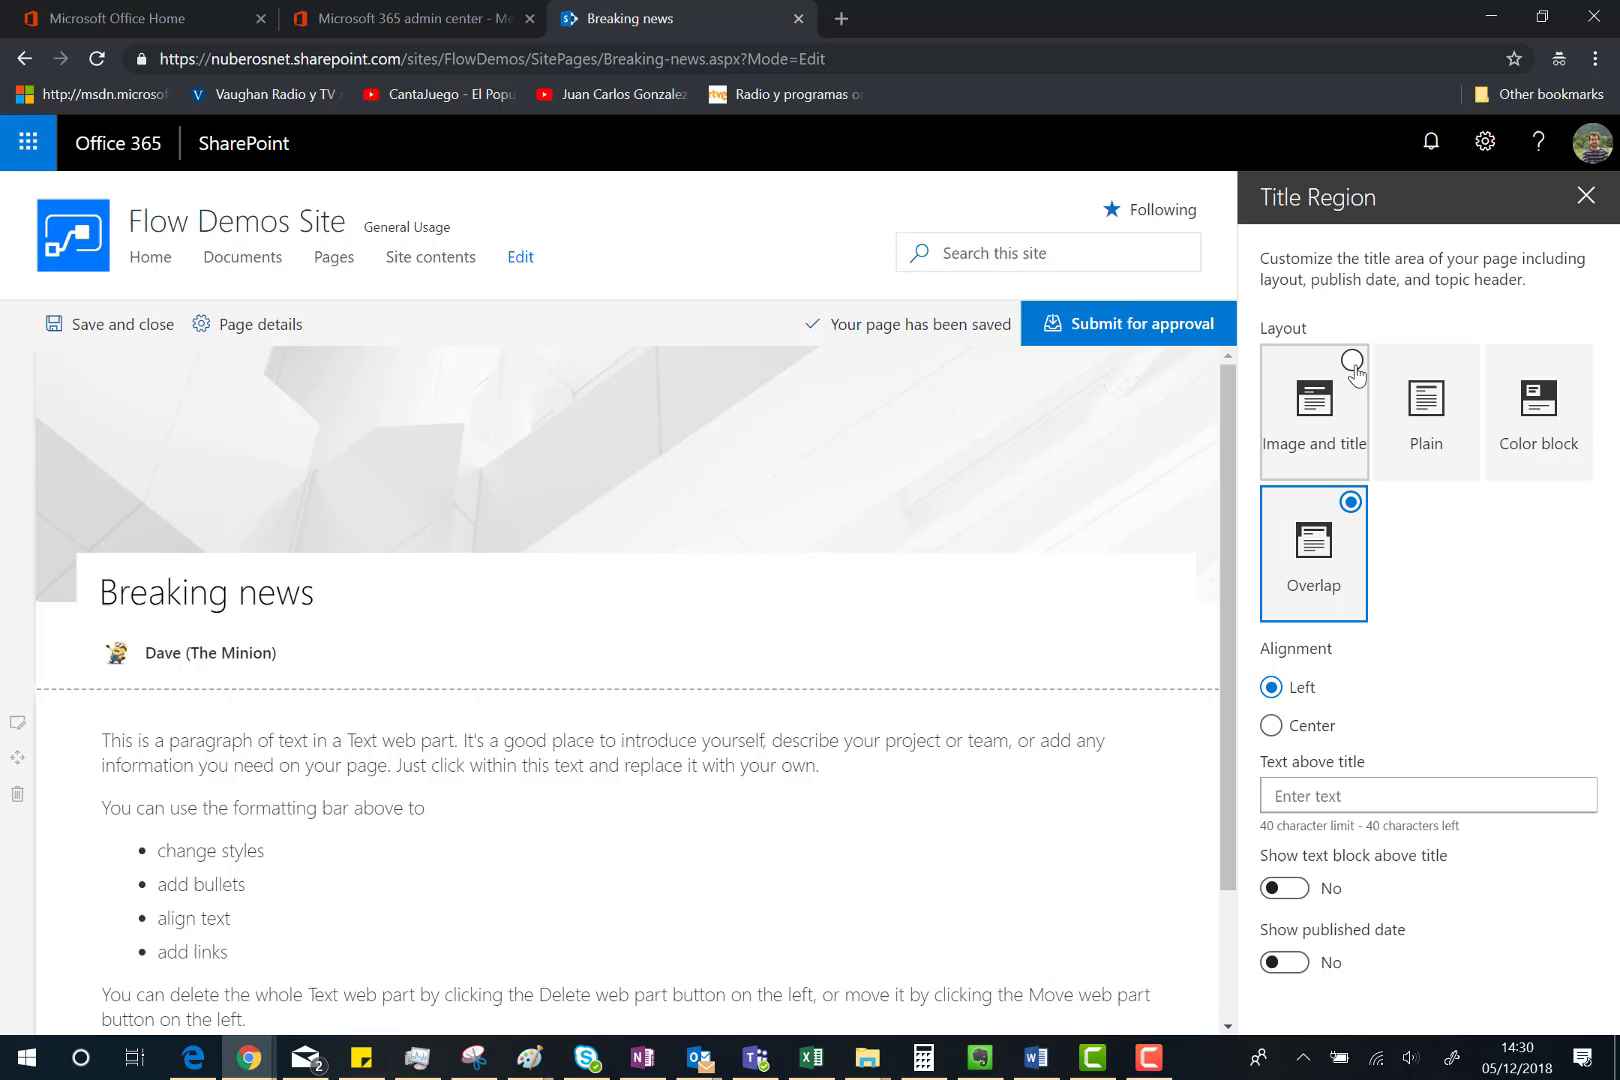
pyautogui.click(1352, 362)
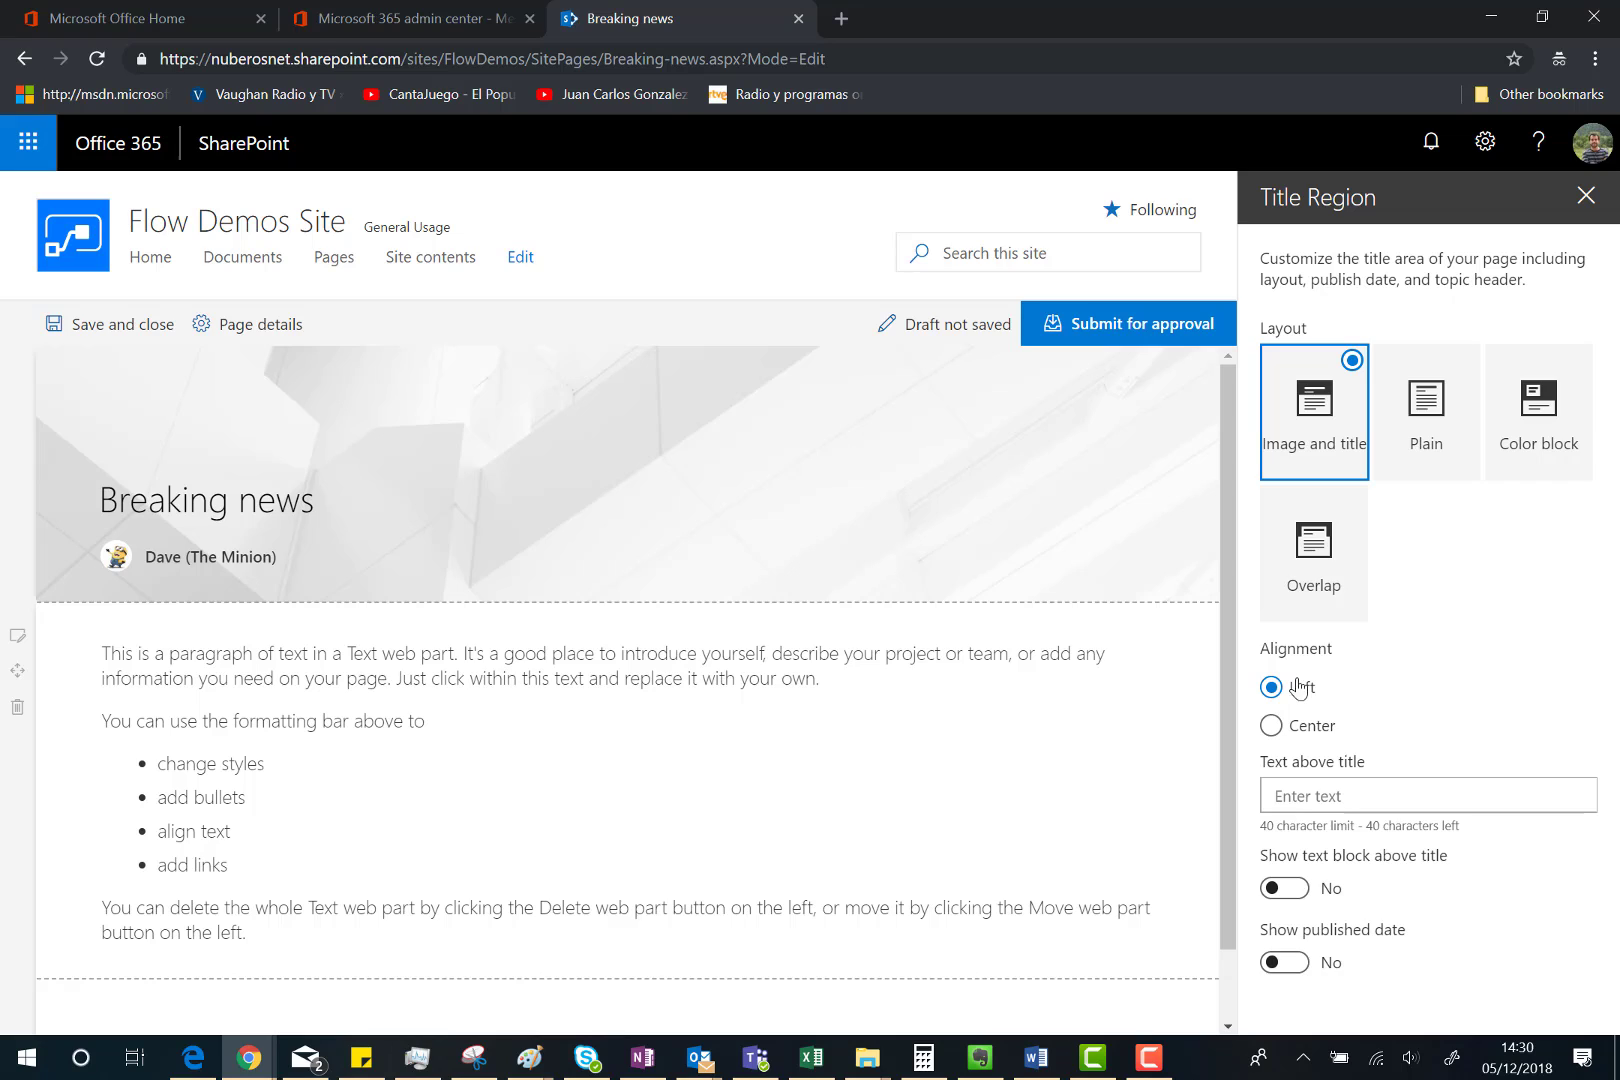
pyautogui.click(1271, 730)
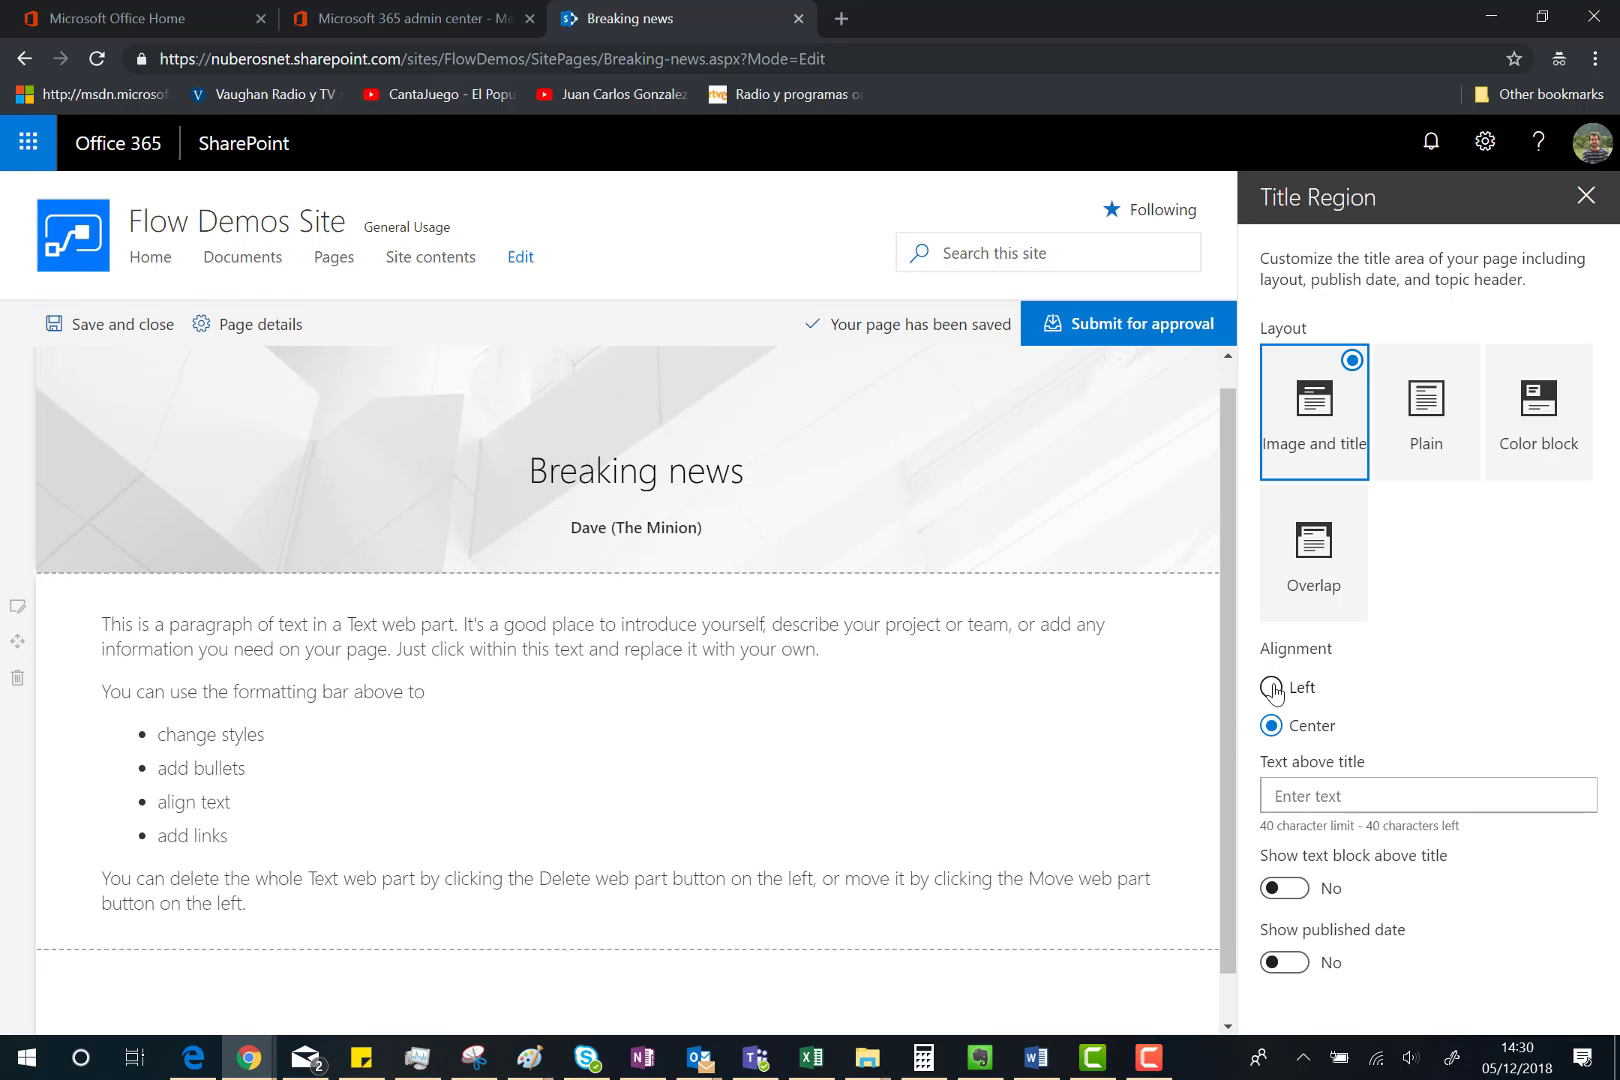
pyautogui.click(1272, 687)
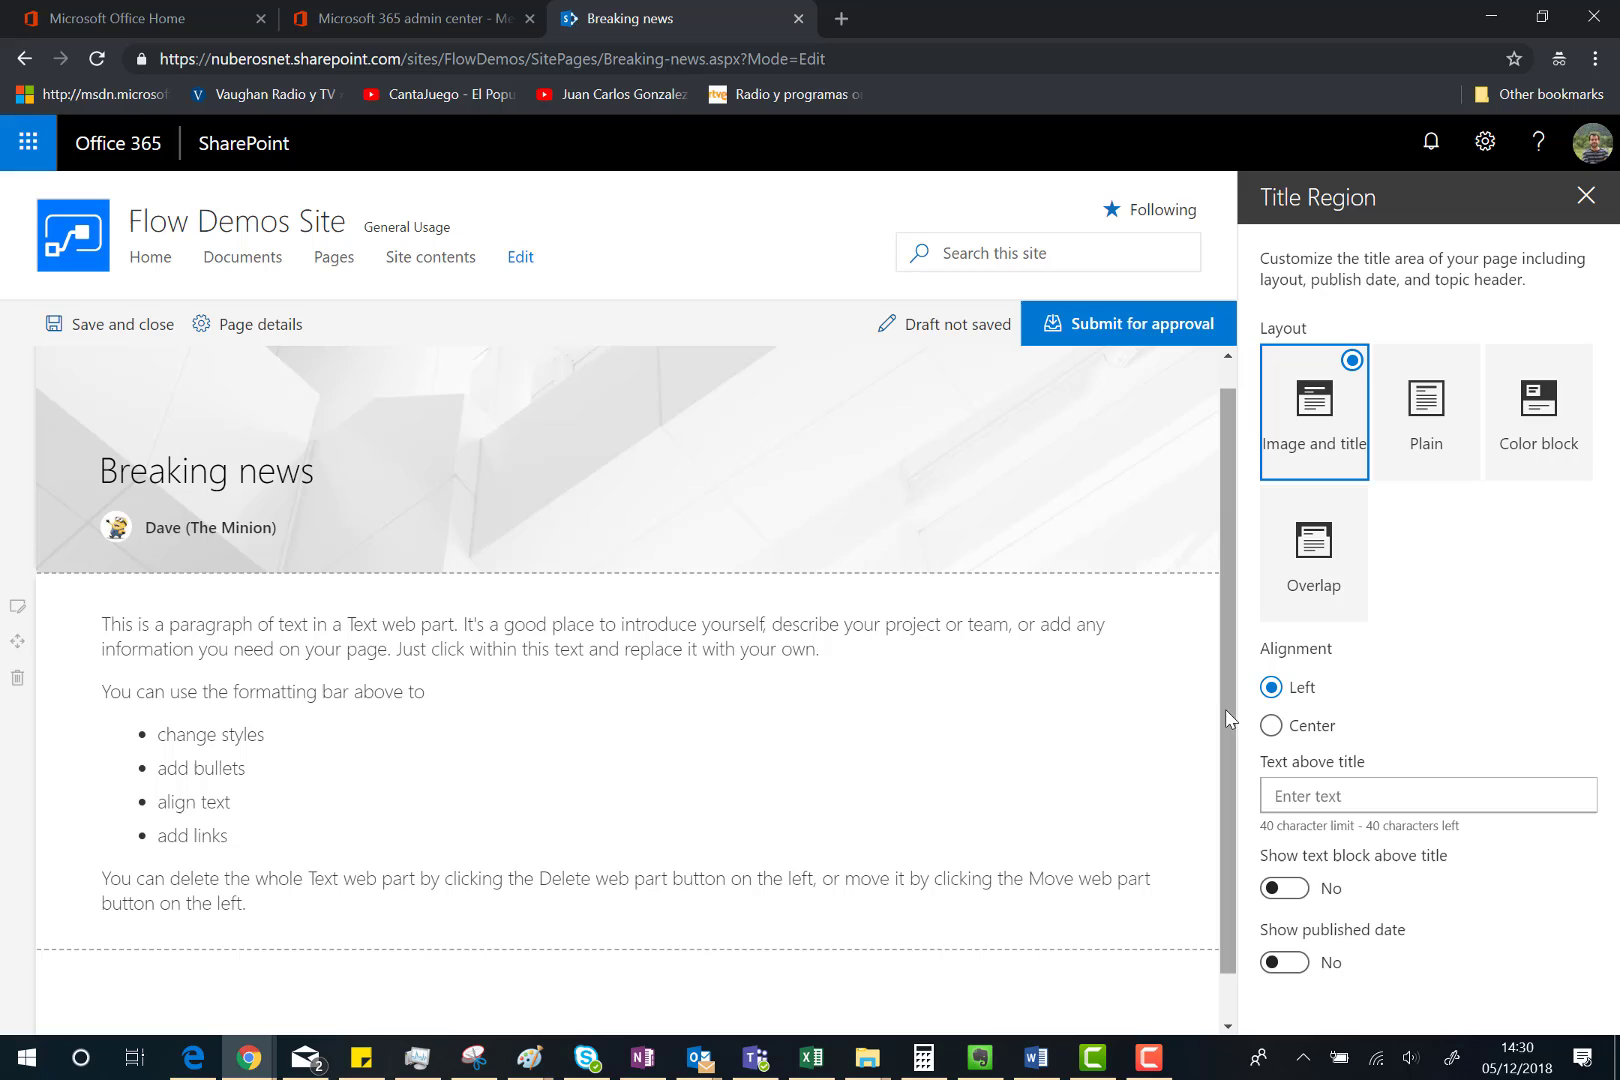
# - Enter 'COMPANY LATEST NEWS' as the text above the page title
pyautogui.click(1328, 790)
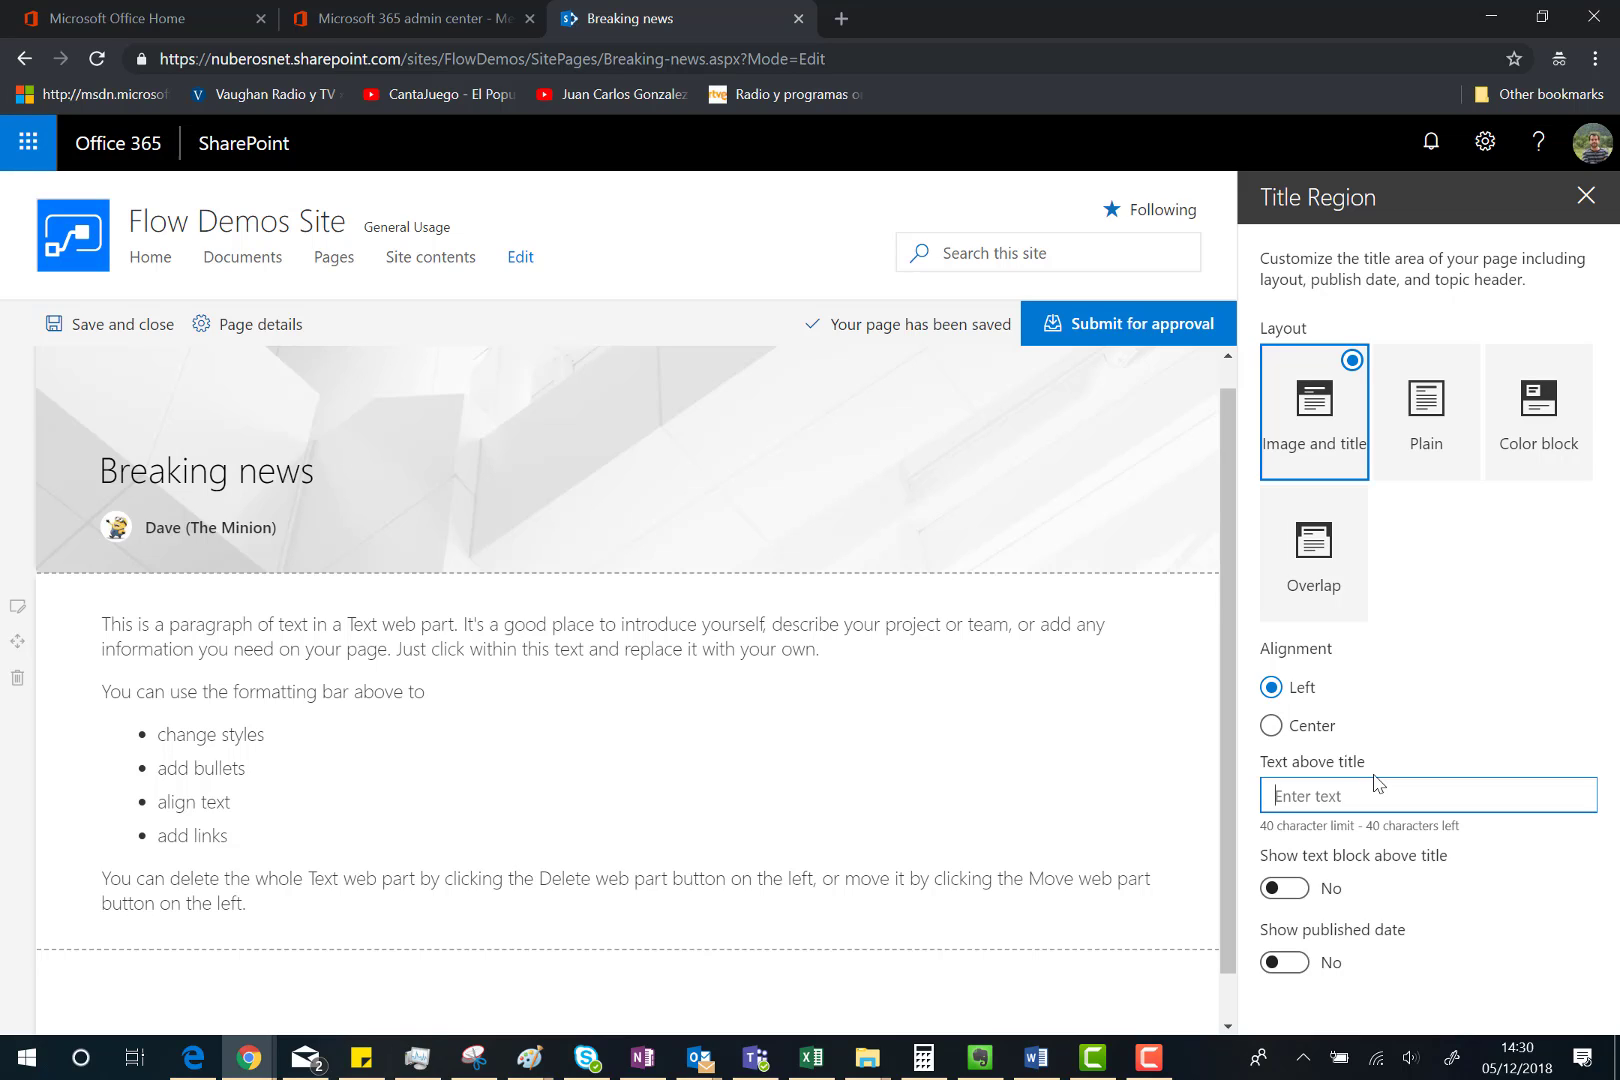
pyautogui.write('Lastest')
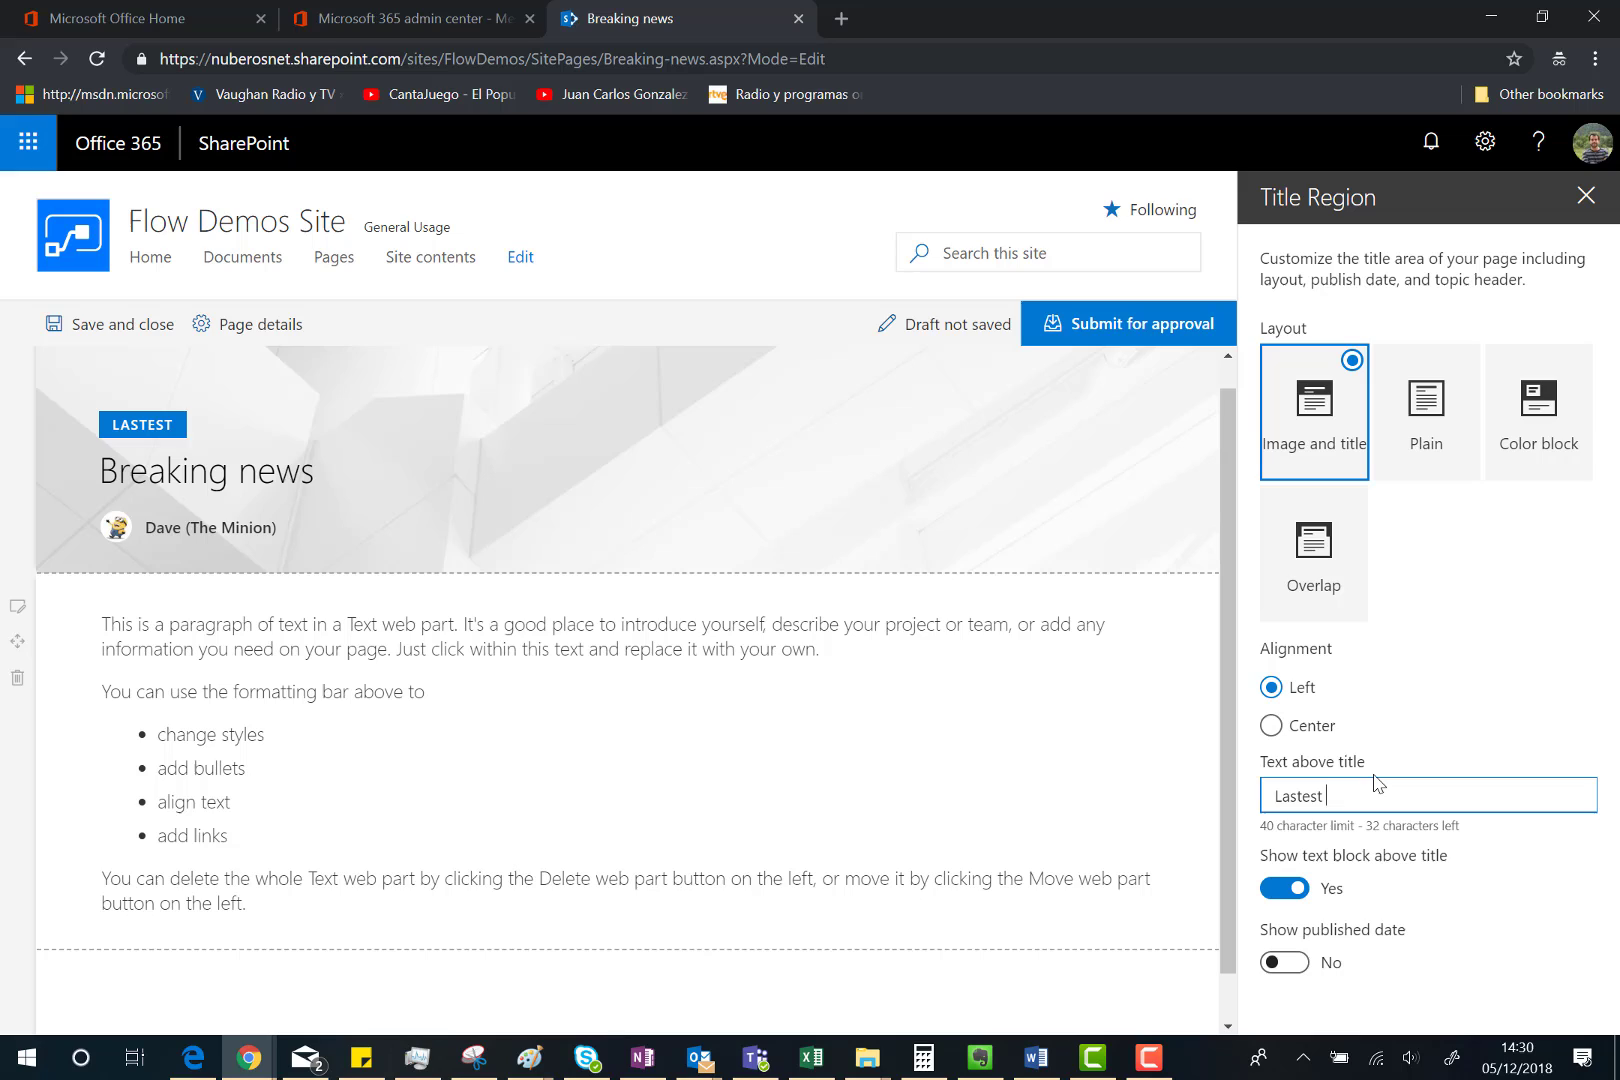
pyautogui.write(' NEWS in the')
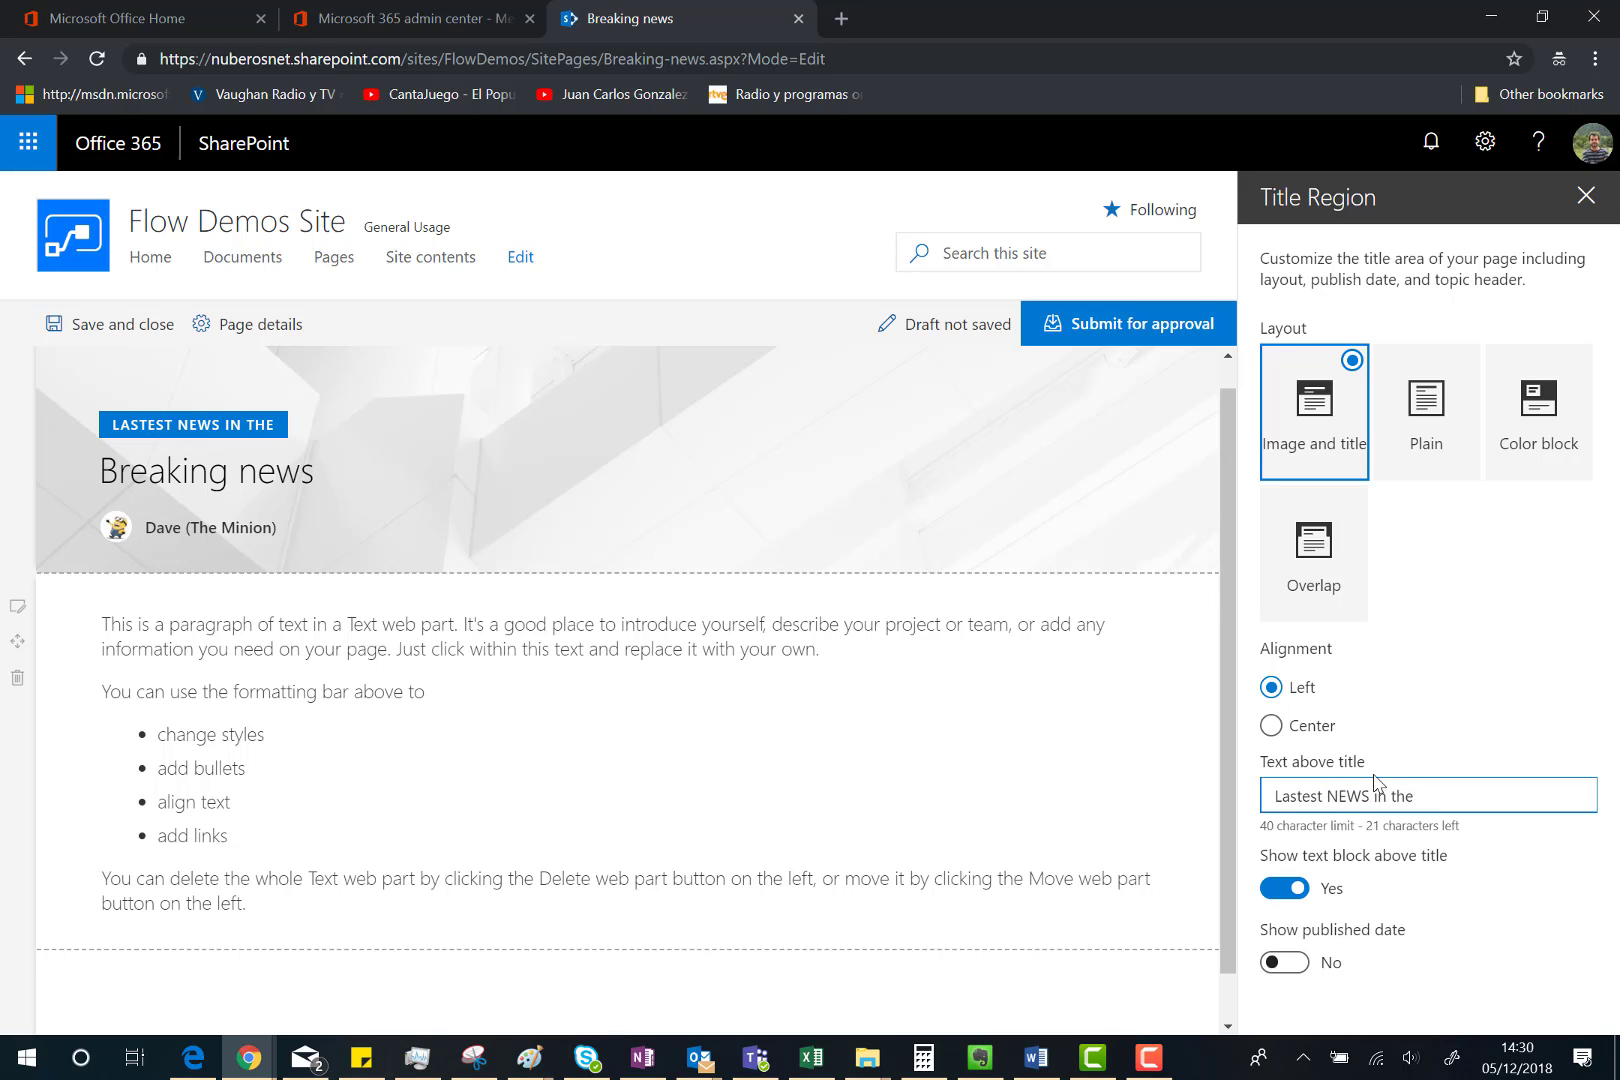
pyautogui.write(' Comp')
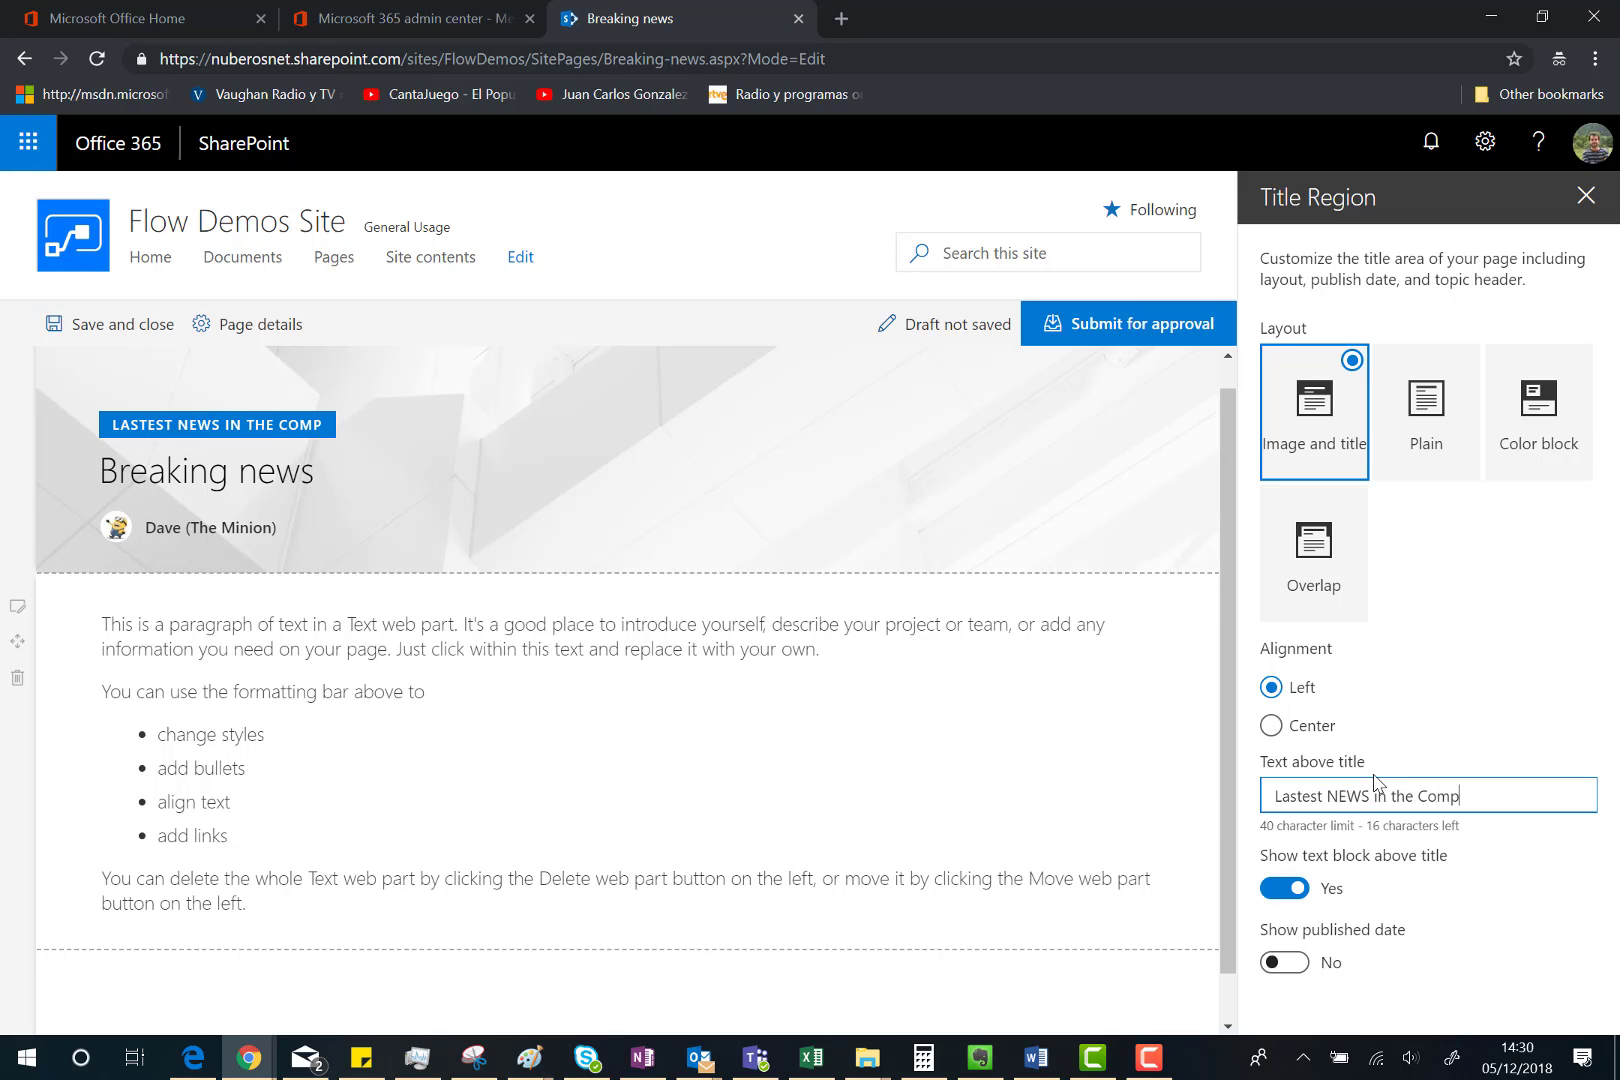
pyautogui.write('any')
pyautogui.press('BackSpace')
pyautogui.press('BackSpace')
pyautogui.press('BackSpace')
pyautogui.press('BackSpace')
pyautogui.press('BackSpace')
pyautogui.press('BackSpace')
pyautogui.press('BackSpace')
pyautogui.press('BackSpace')
pyautogui.press('BackSpace')
pyautogui.press('BackSpace')
pyautogui.press('BackSpace')
pyautogui.press('BackSpace')
pyautogui.press('BackSpace')
pyautogui.press('BackSpace')
pyautogui.press('BackSpace')
pyautogui.press('BackSpace')
pyautogui.press('BackSpace')
pyautogui.press('BackSpace')
pyautogui.press('BackSpace')
pyautogui.press('BackSpace')
pyautogui.write('COM')
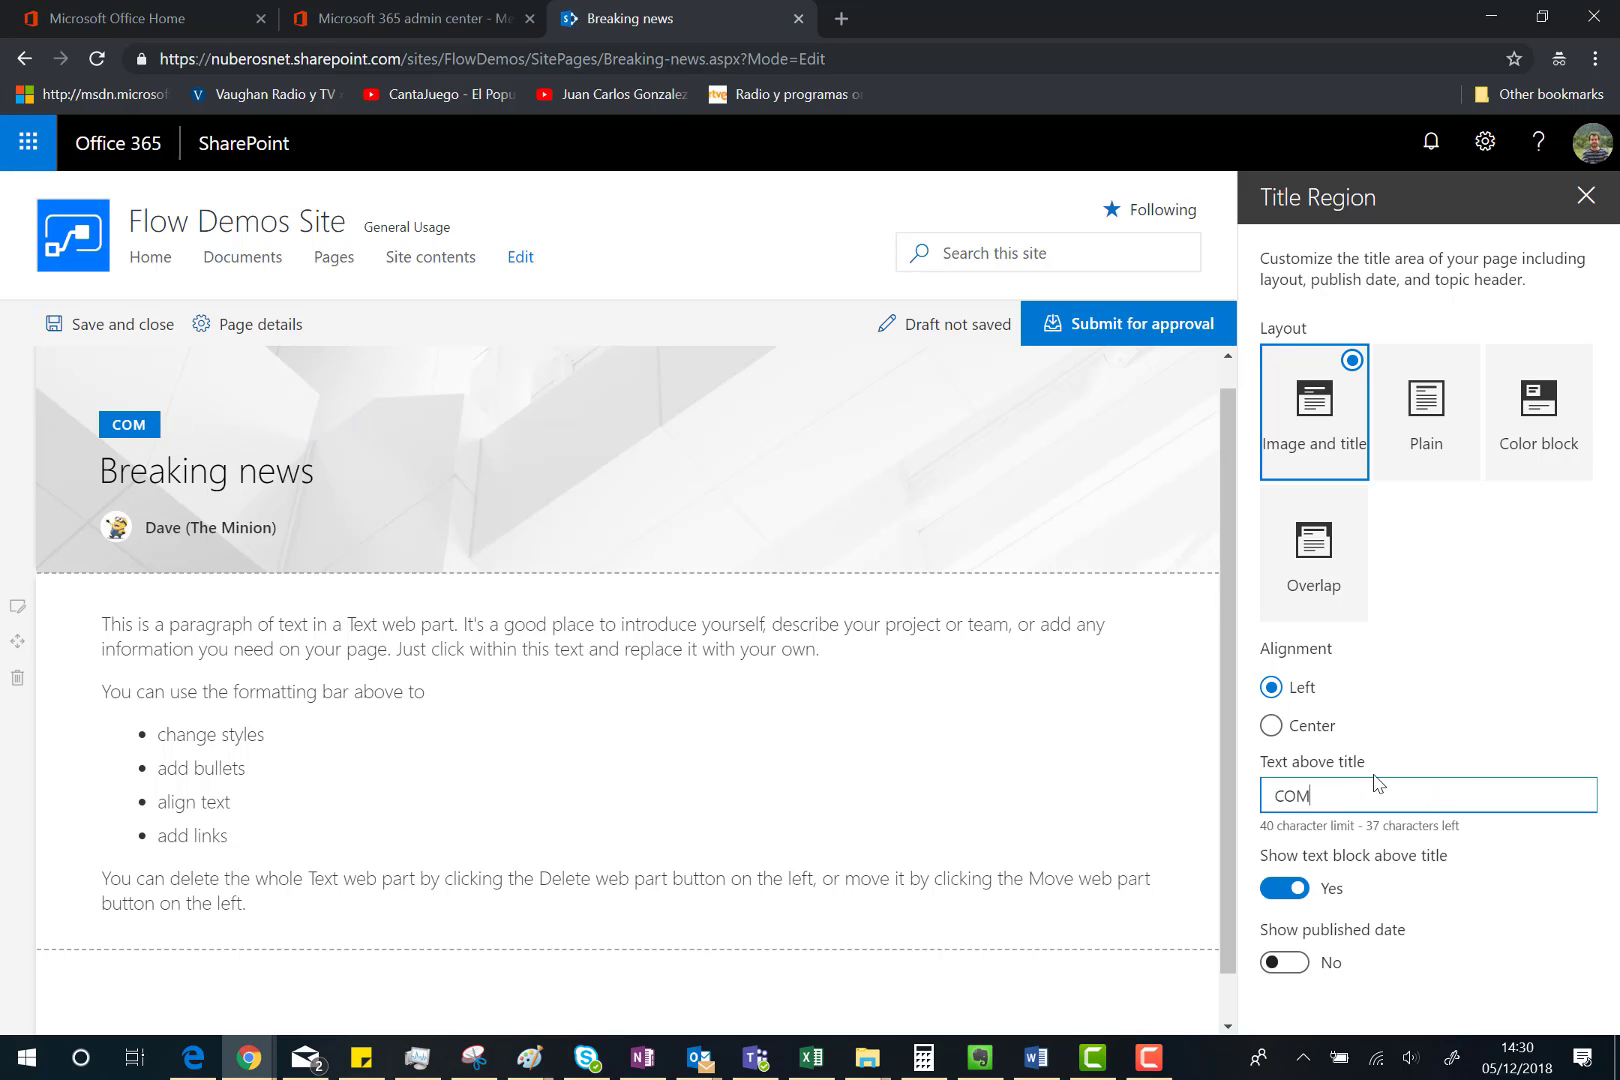
pyautogui.write('PANY LATES')
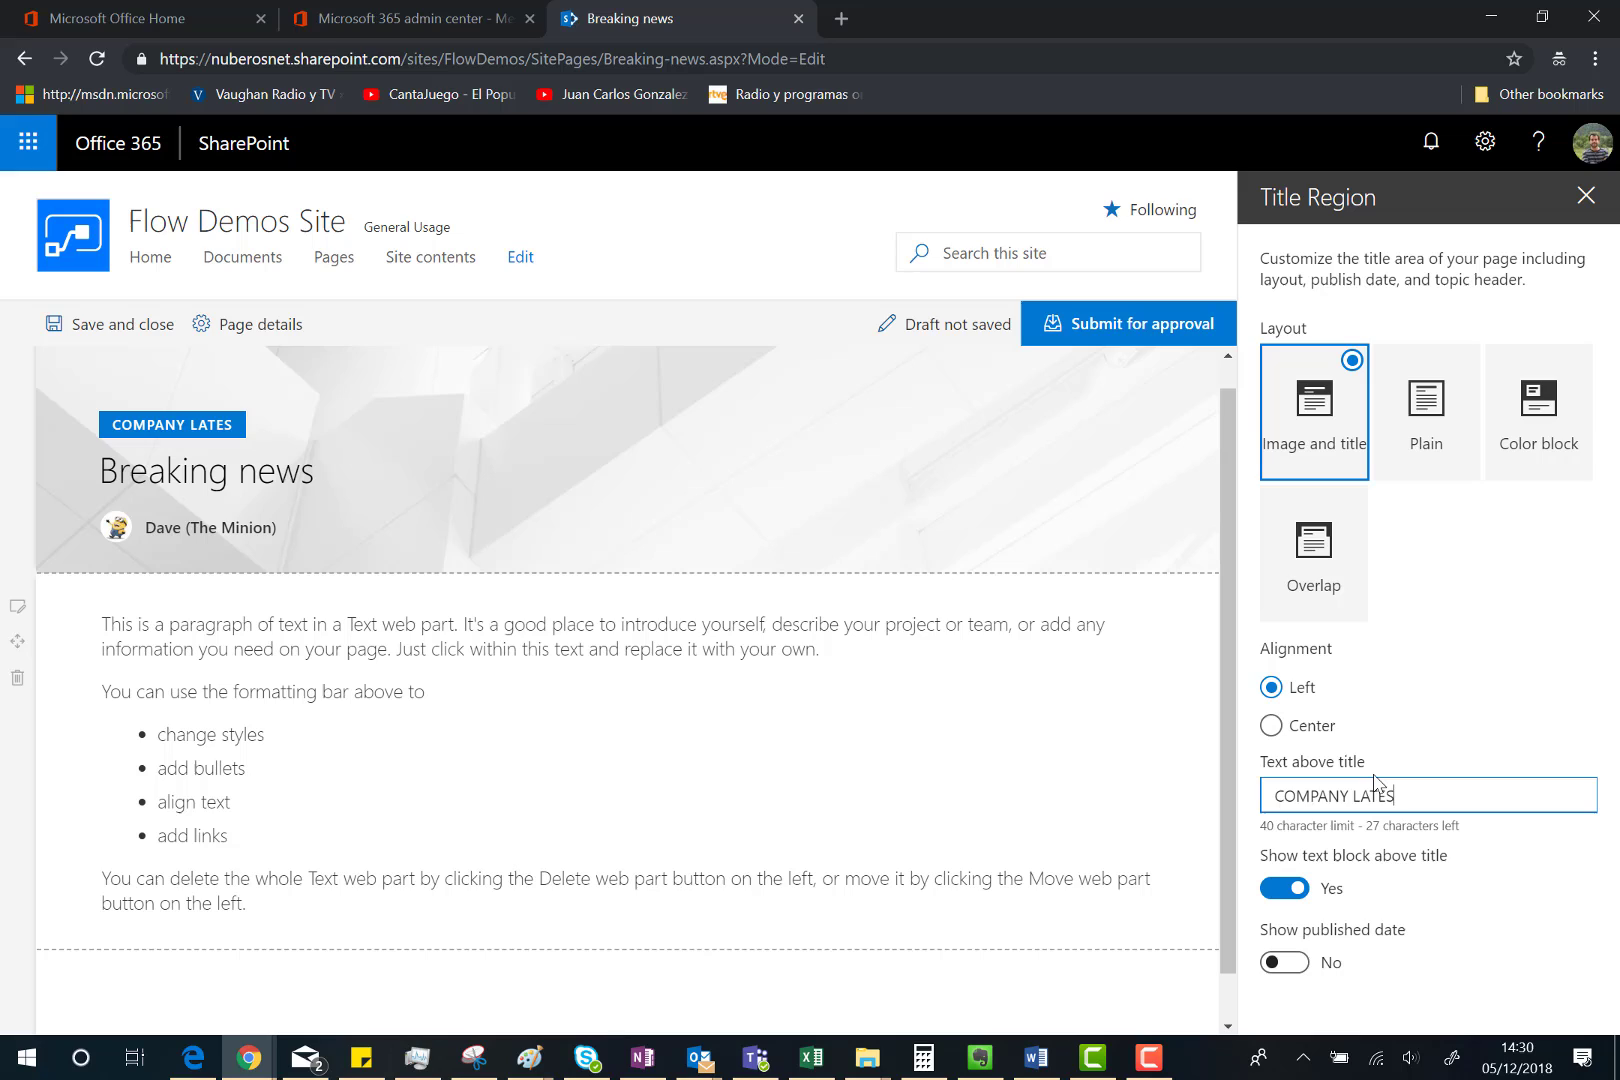
pyautogui.press('BackSpace')
pyautogui.press('BackSpace')
pyautogui.press('BackSpace')
pyautogui.write('TEST NEWS')
# - Turn on Show published date in the Title Region settings
pyautogui.click(1300, 963)
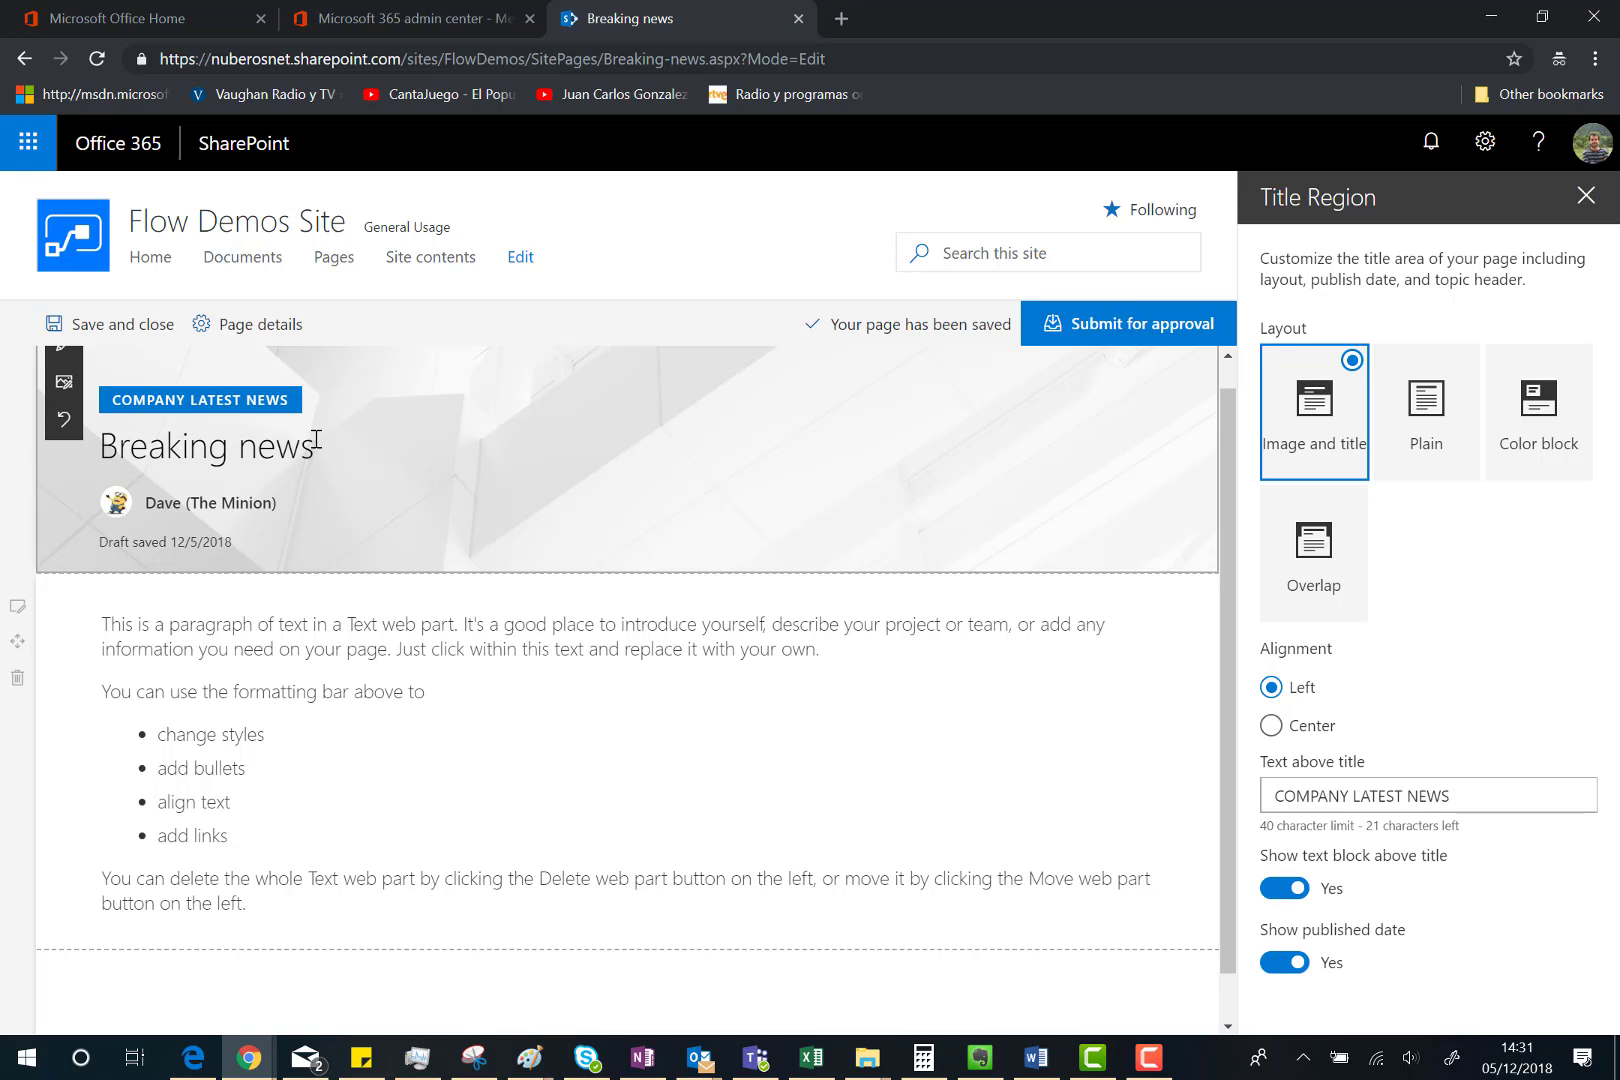
pyautogui.scroll(1, 336, 473)
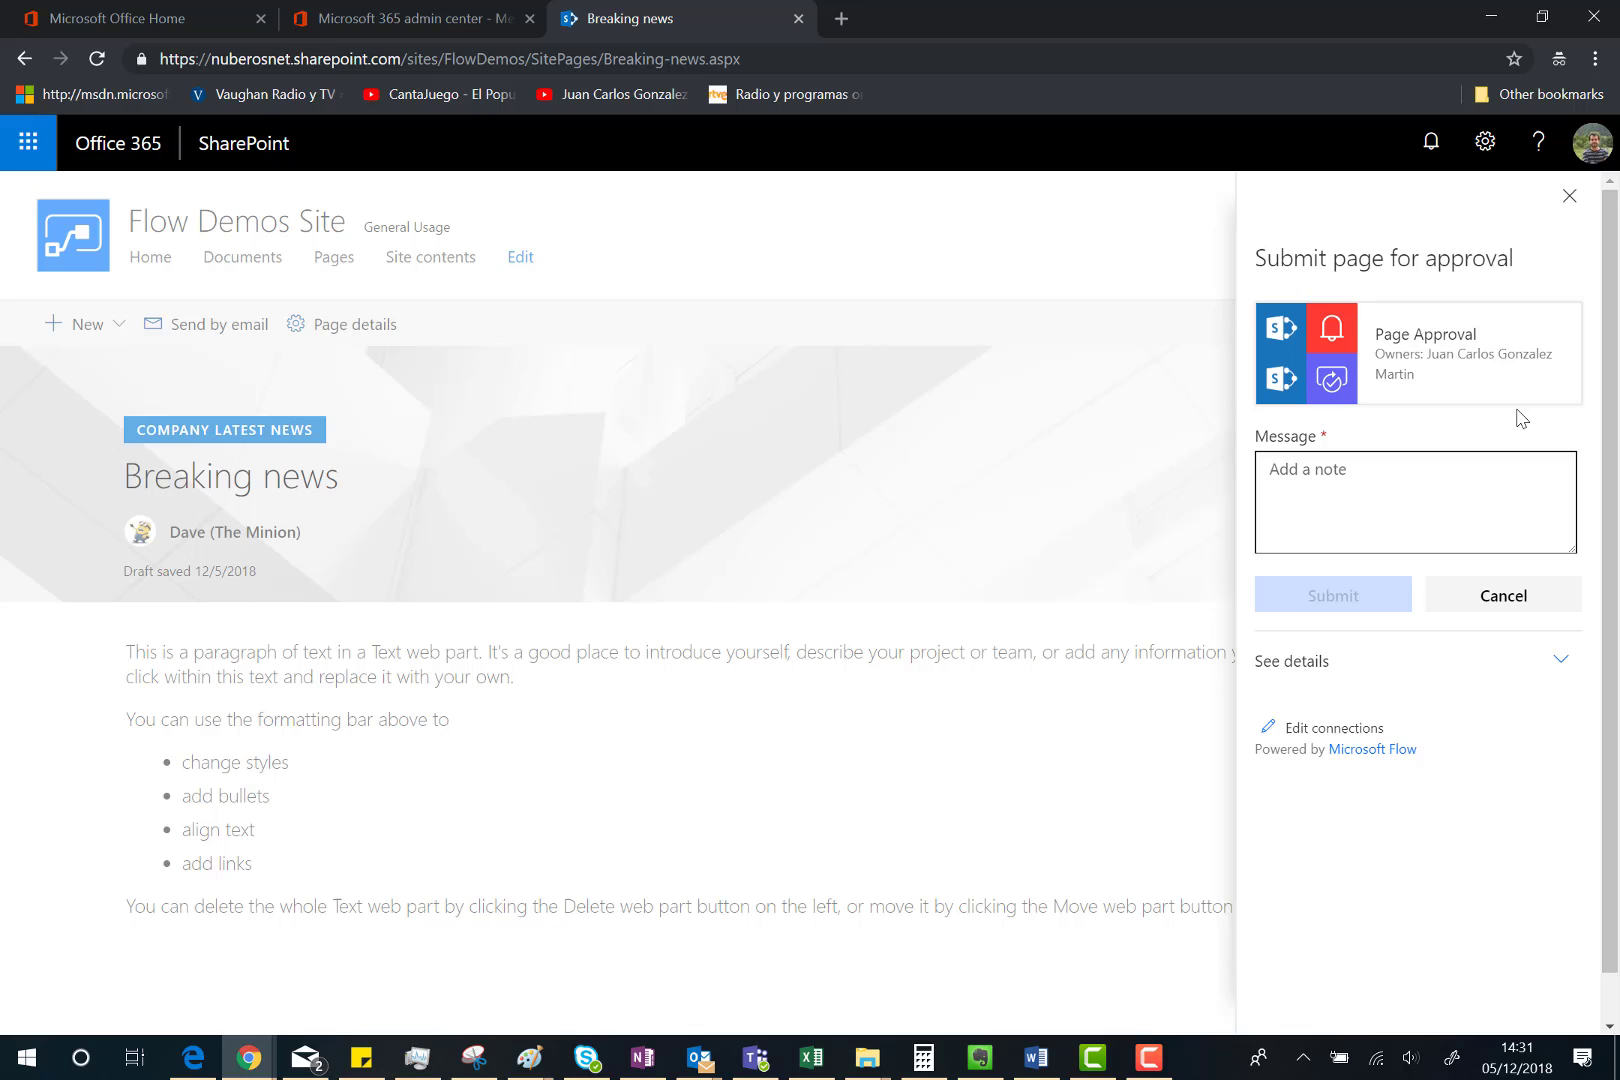
# - Cancel the approval request and open the Approval Status column options in Site Pages
pyautogui.click(1569, 198)
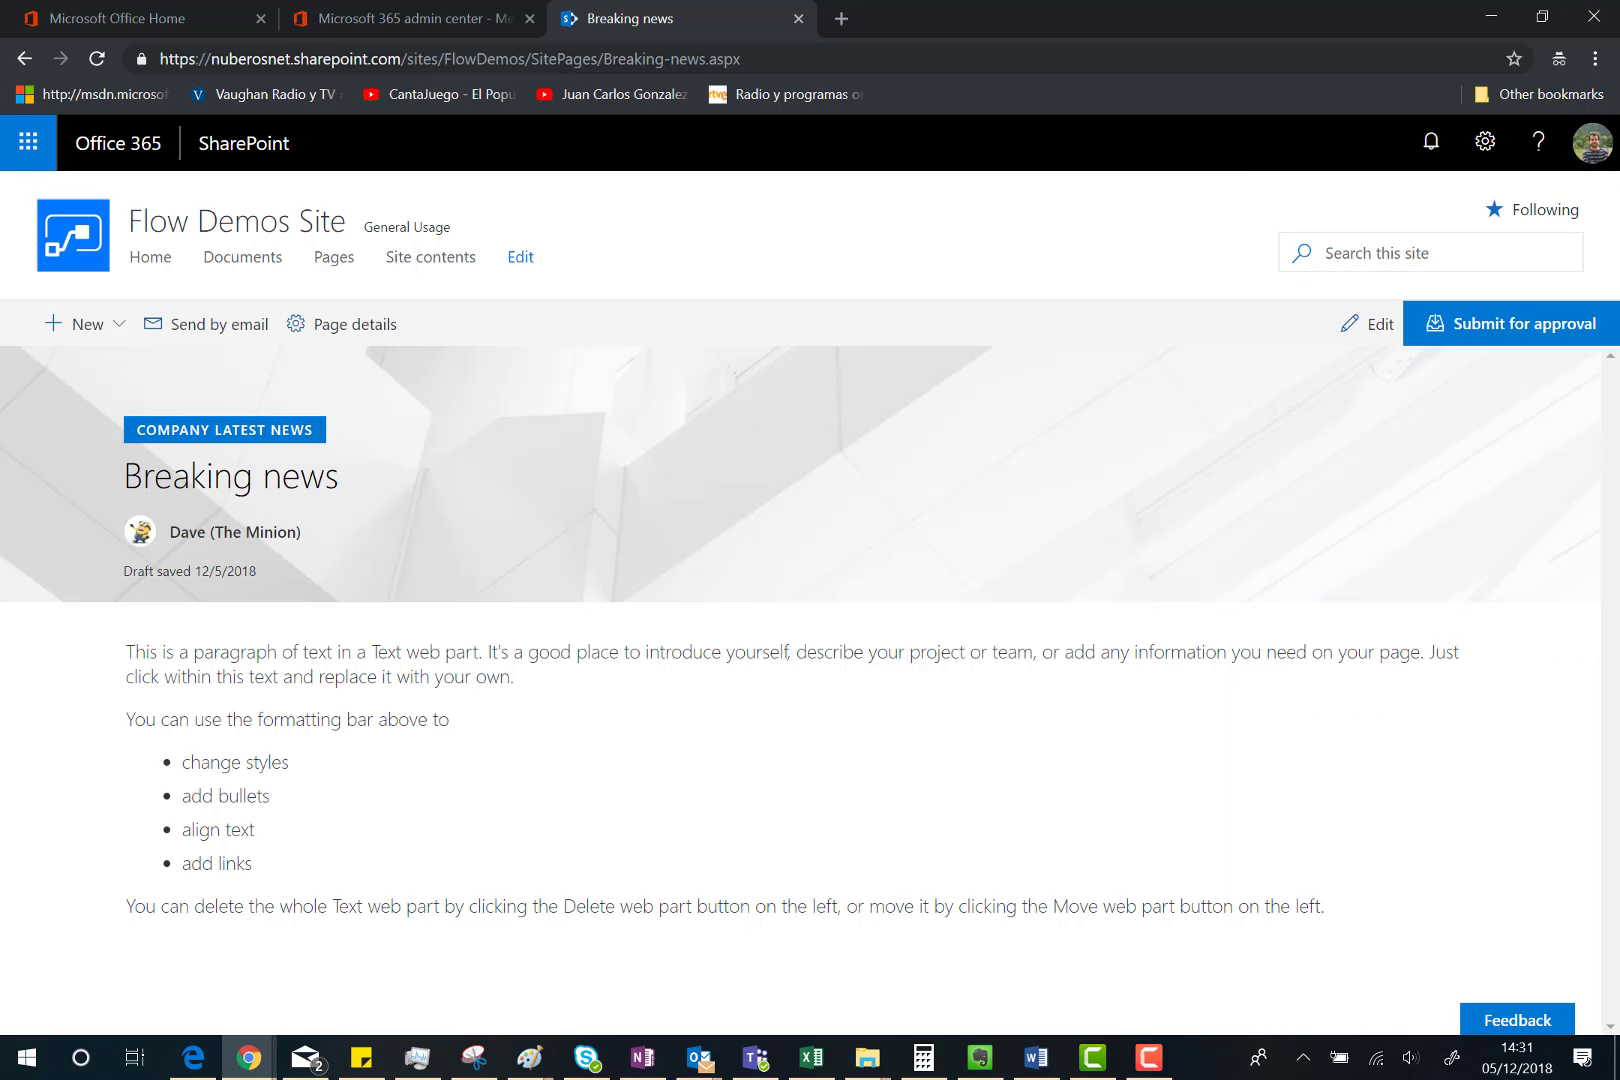
pyautogui.click(1485, 143)
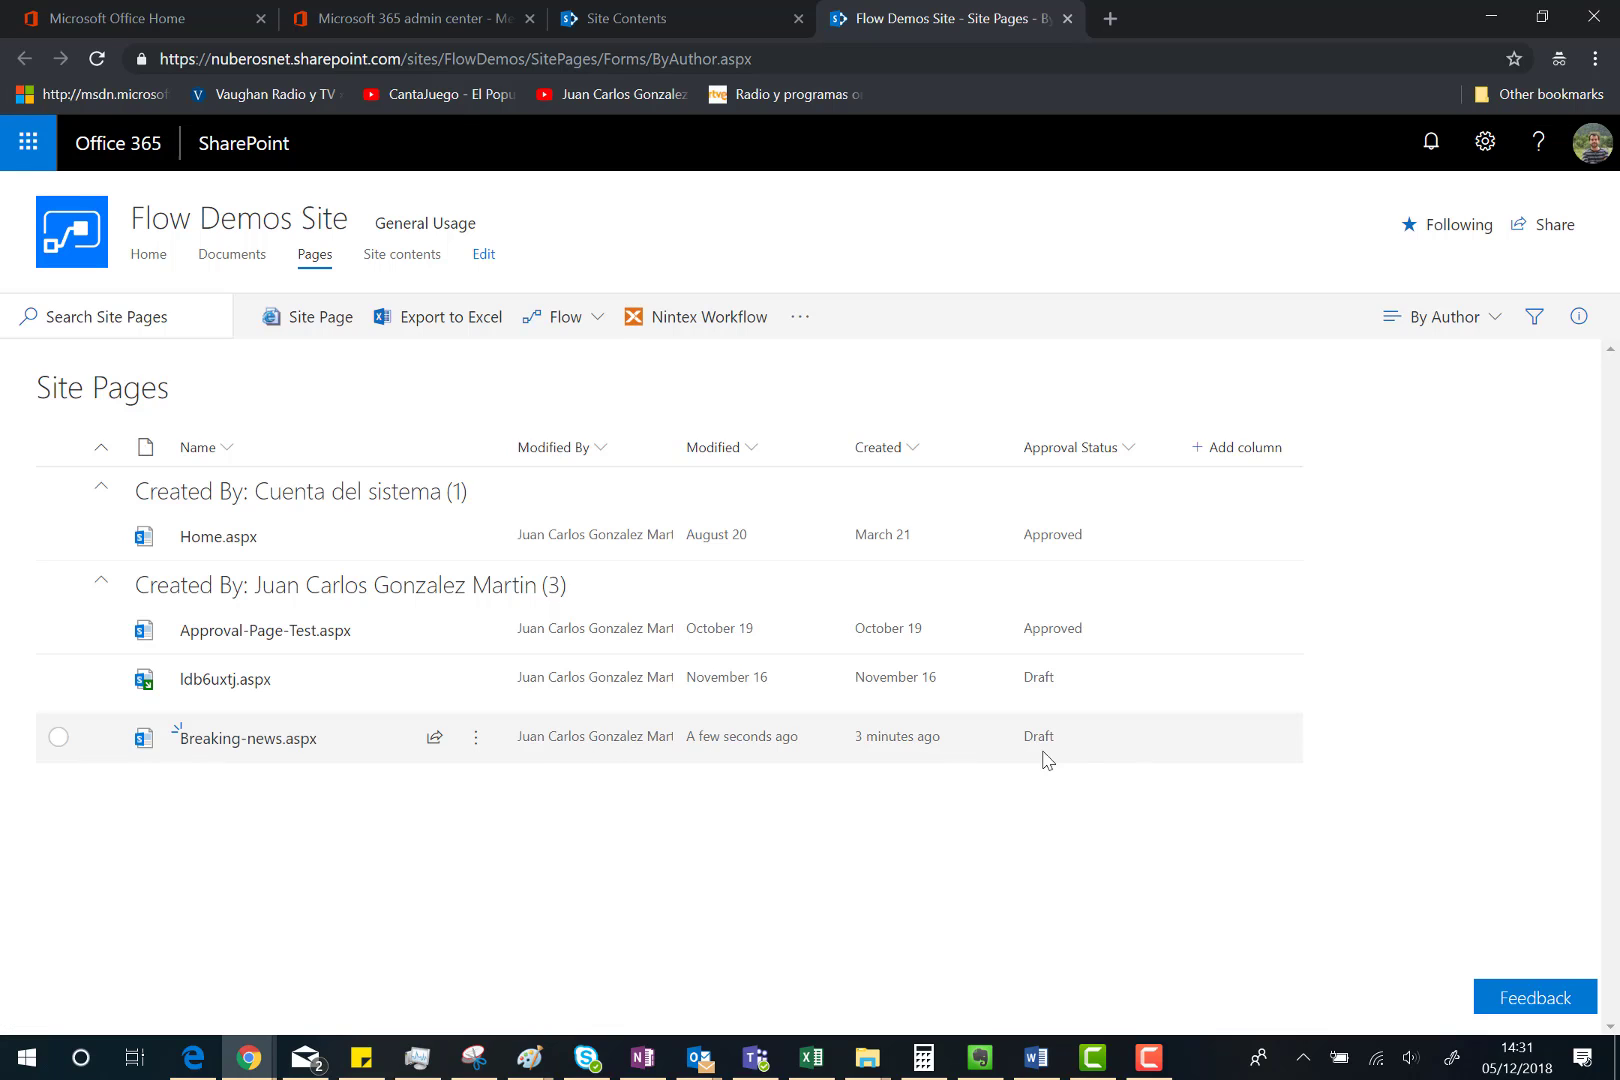
pyautogui.click(1128, 452)
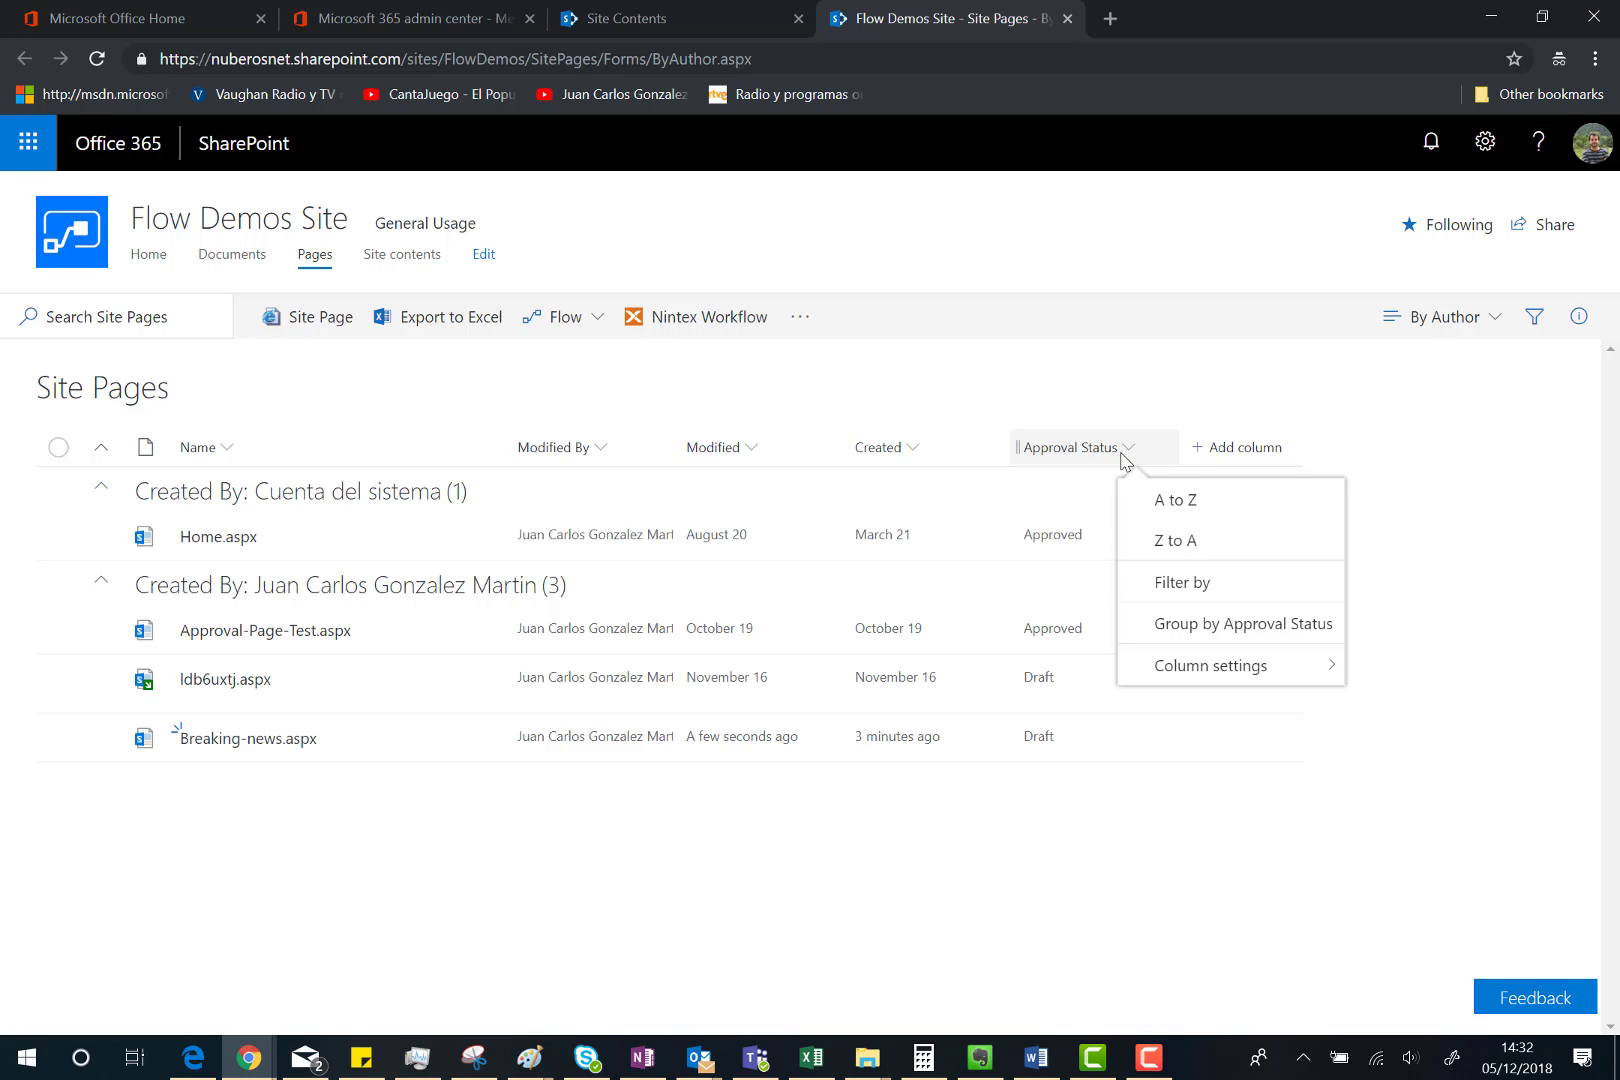
# - Add the Author Byline and First Published Date columns to the Site Pages view
pyautogui.click(1208, 670)
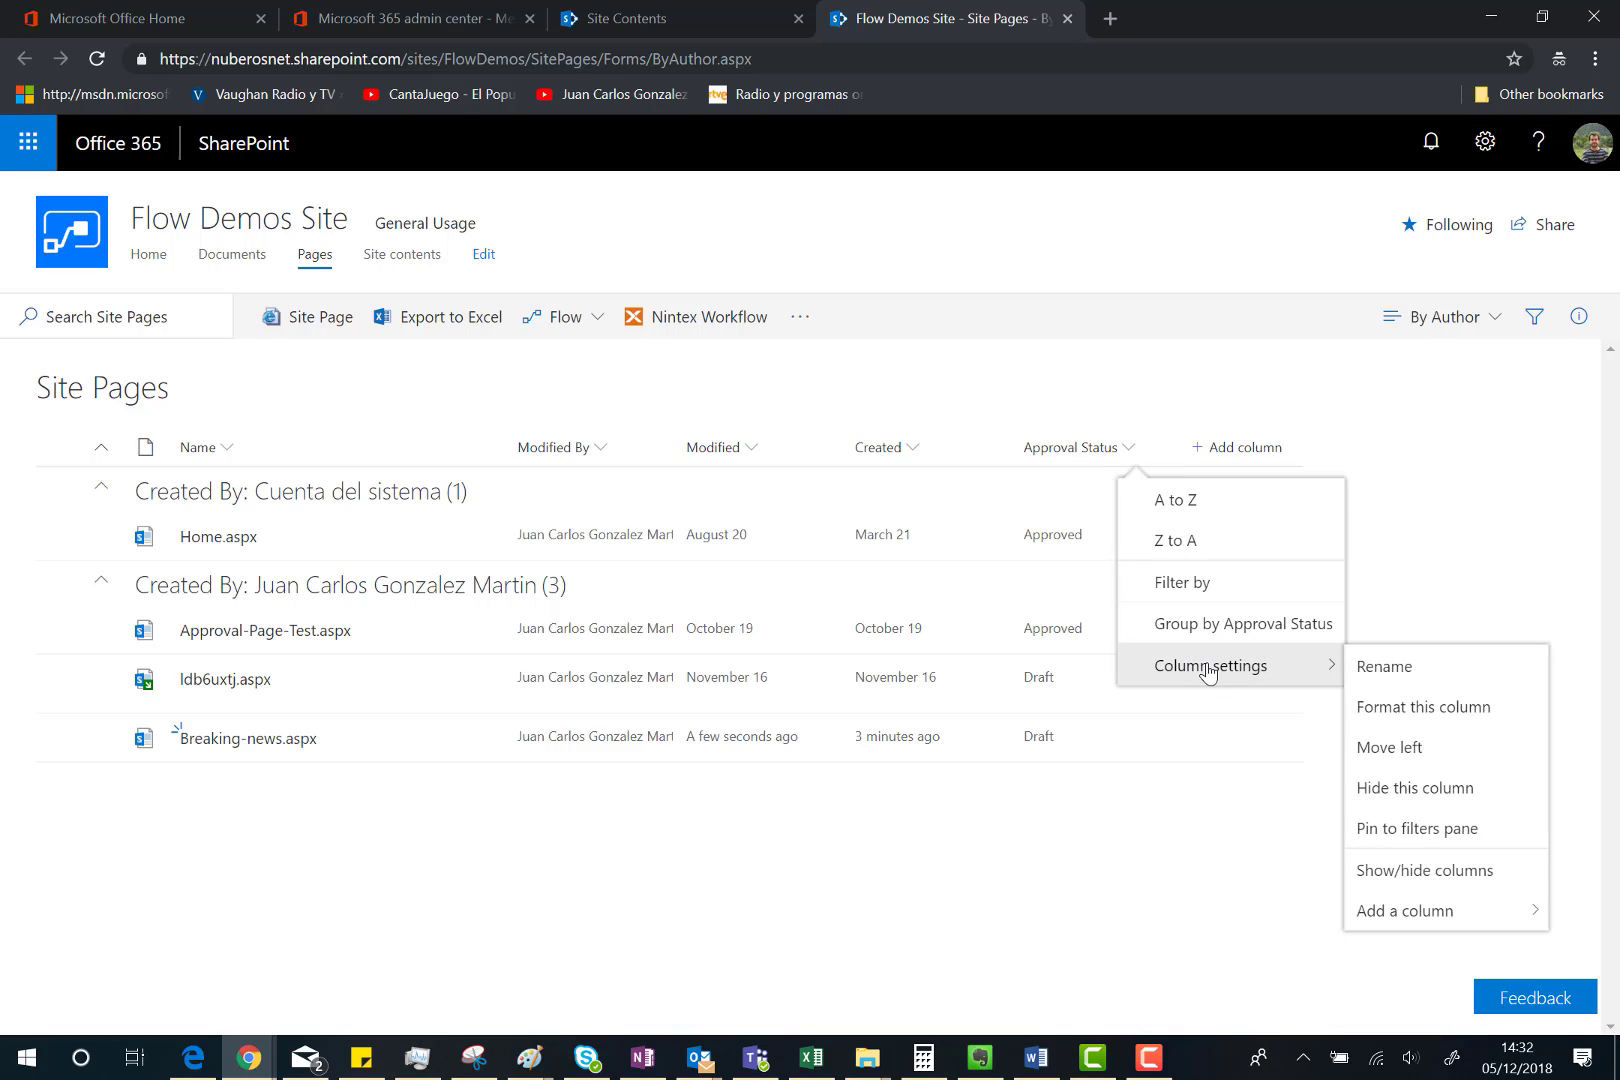
pyautogui.click(1427, 872)
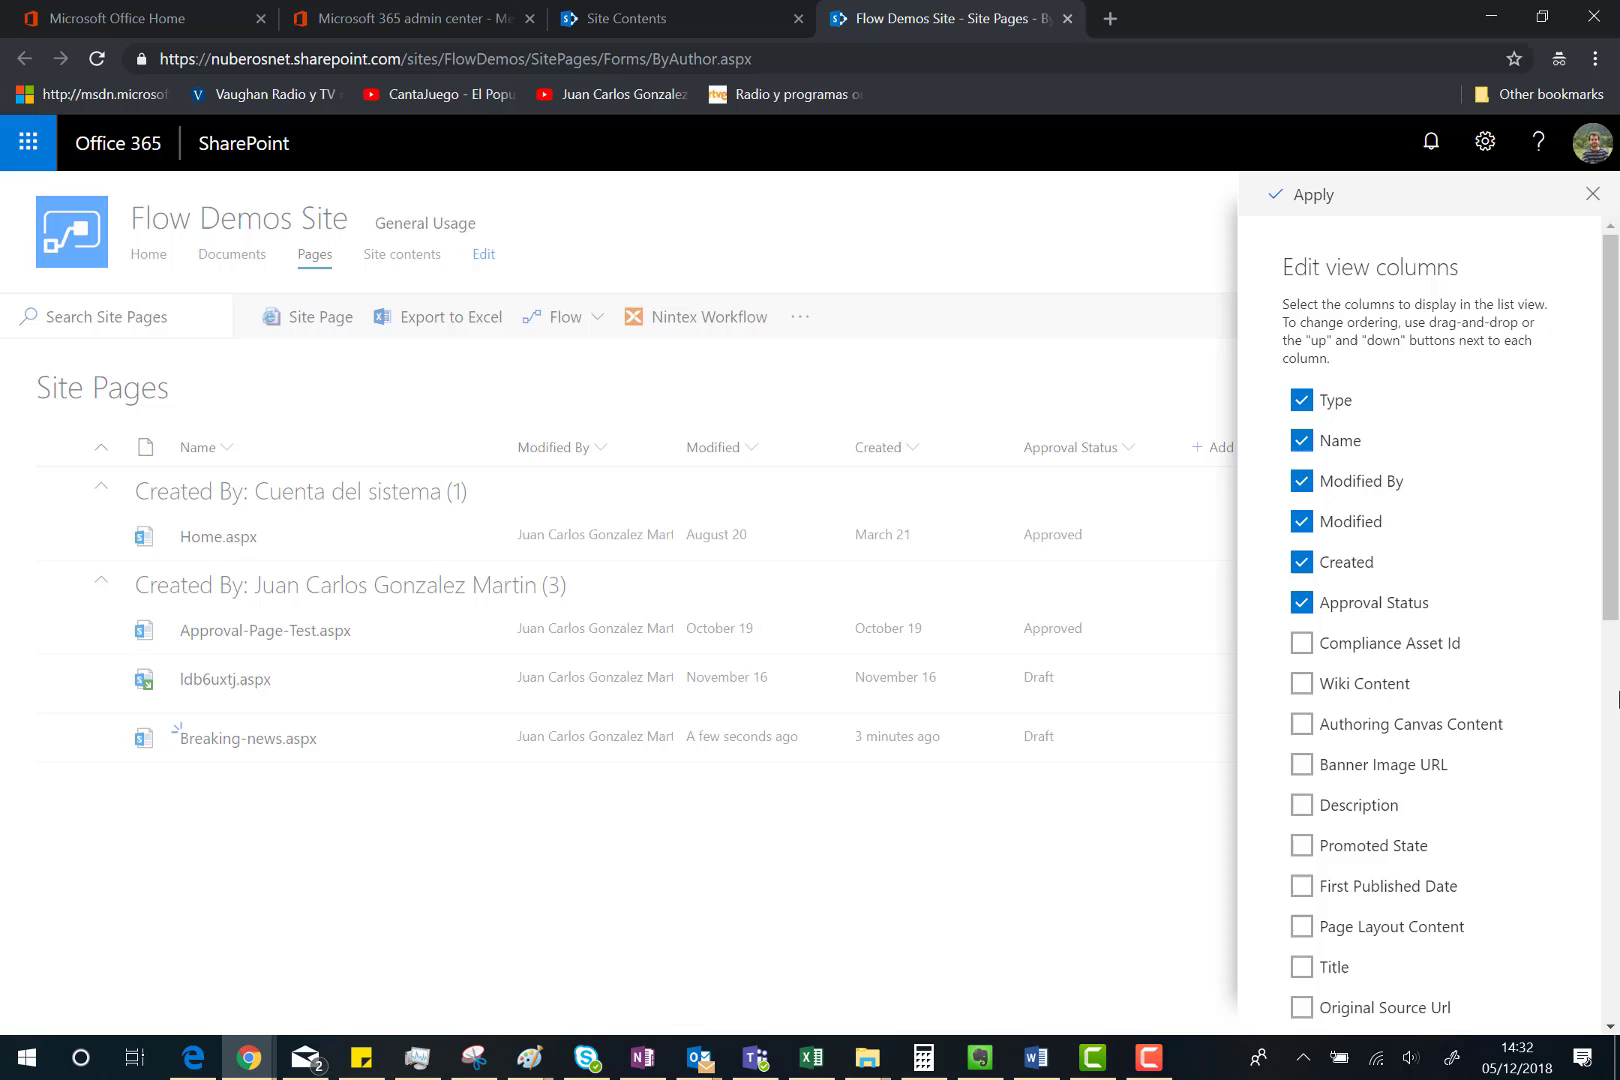
pyautogui.scroll(-4, 1617, 699)
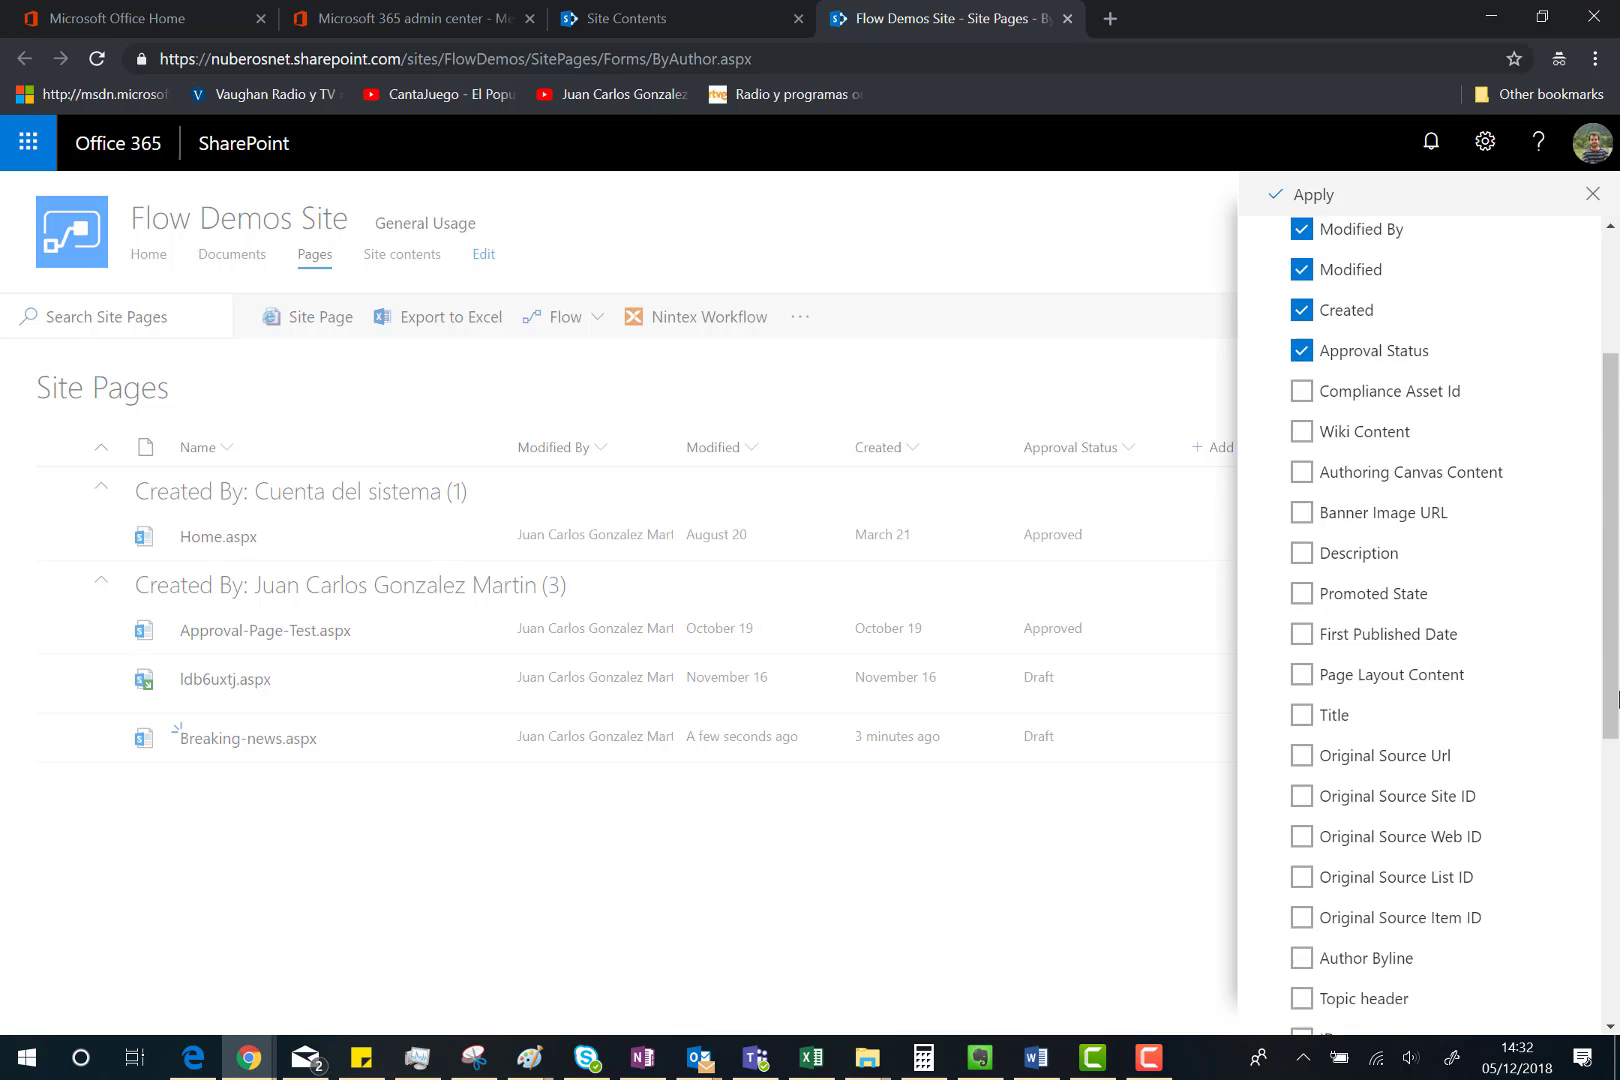
pyautogui.scroll(-1, 1617, 699)
pyautogui.click(1302, 741)
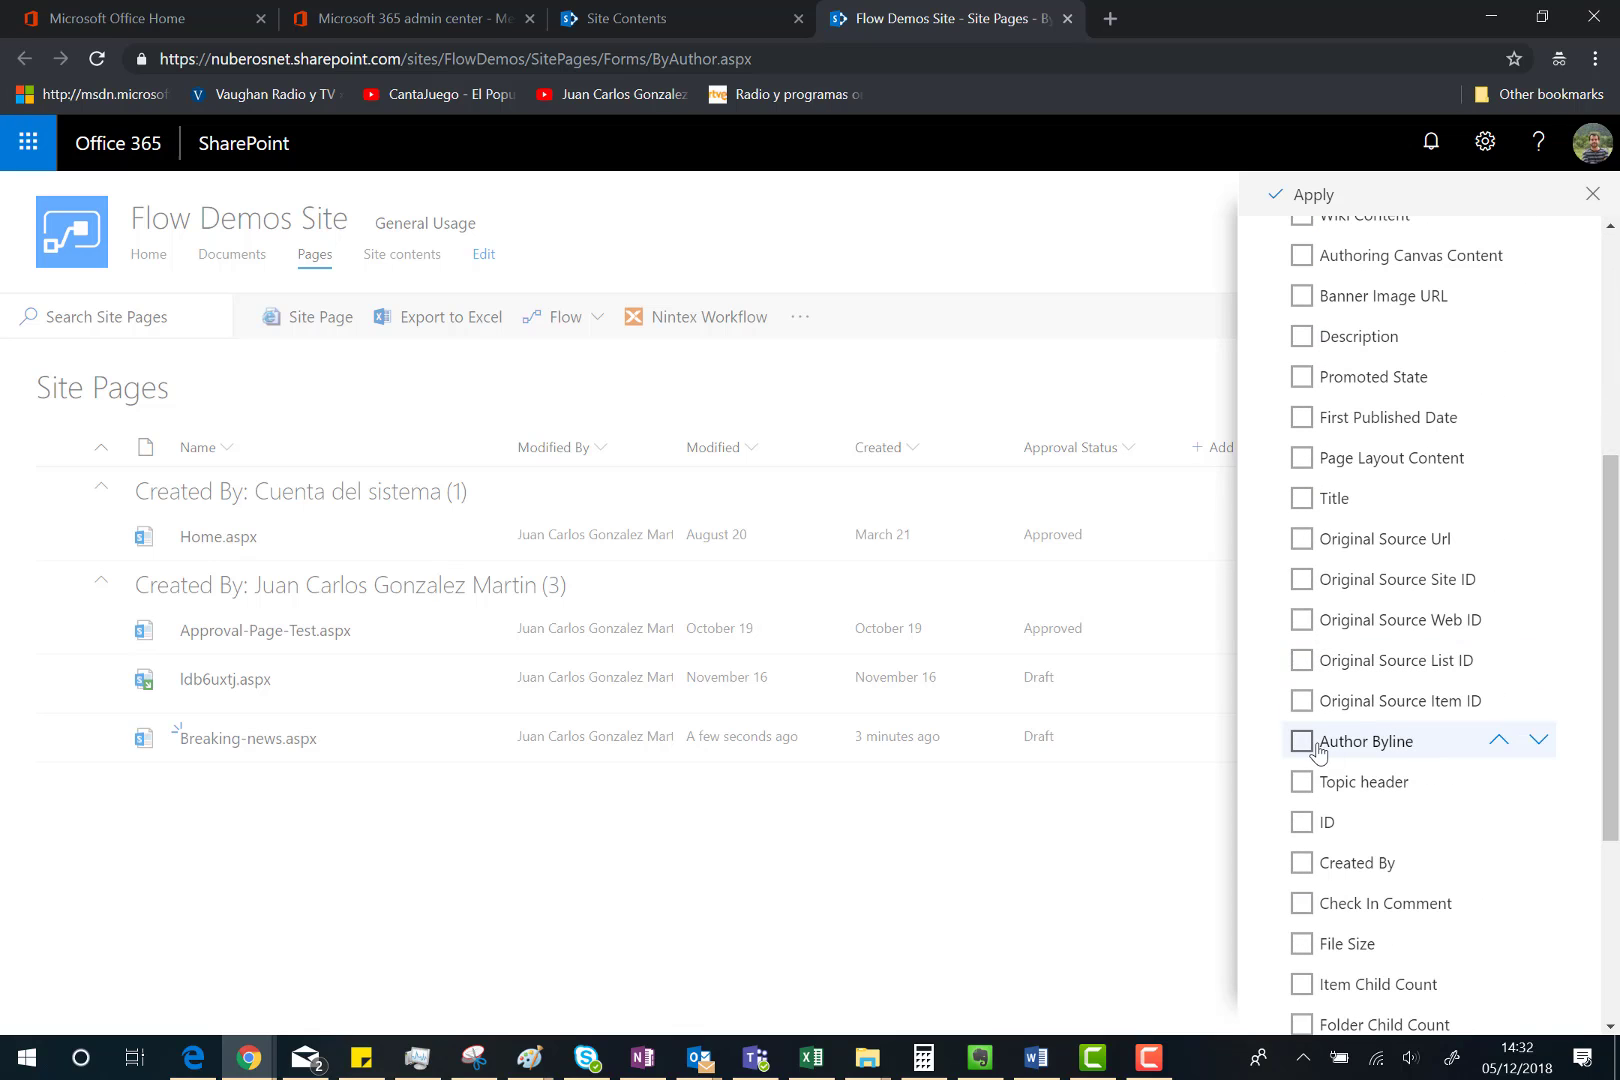
pyautogui.scroll(-3, 1425, 806)
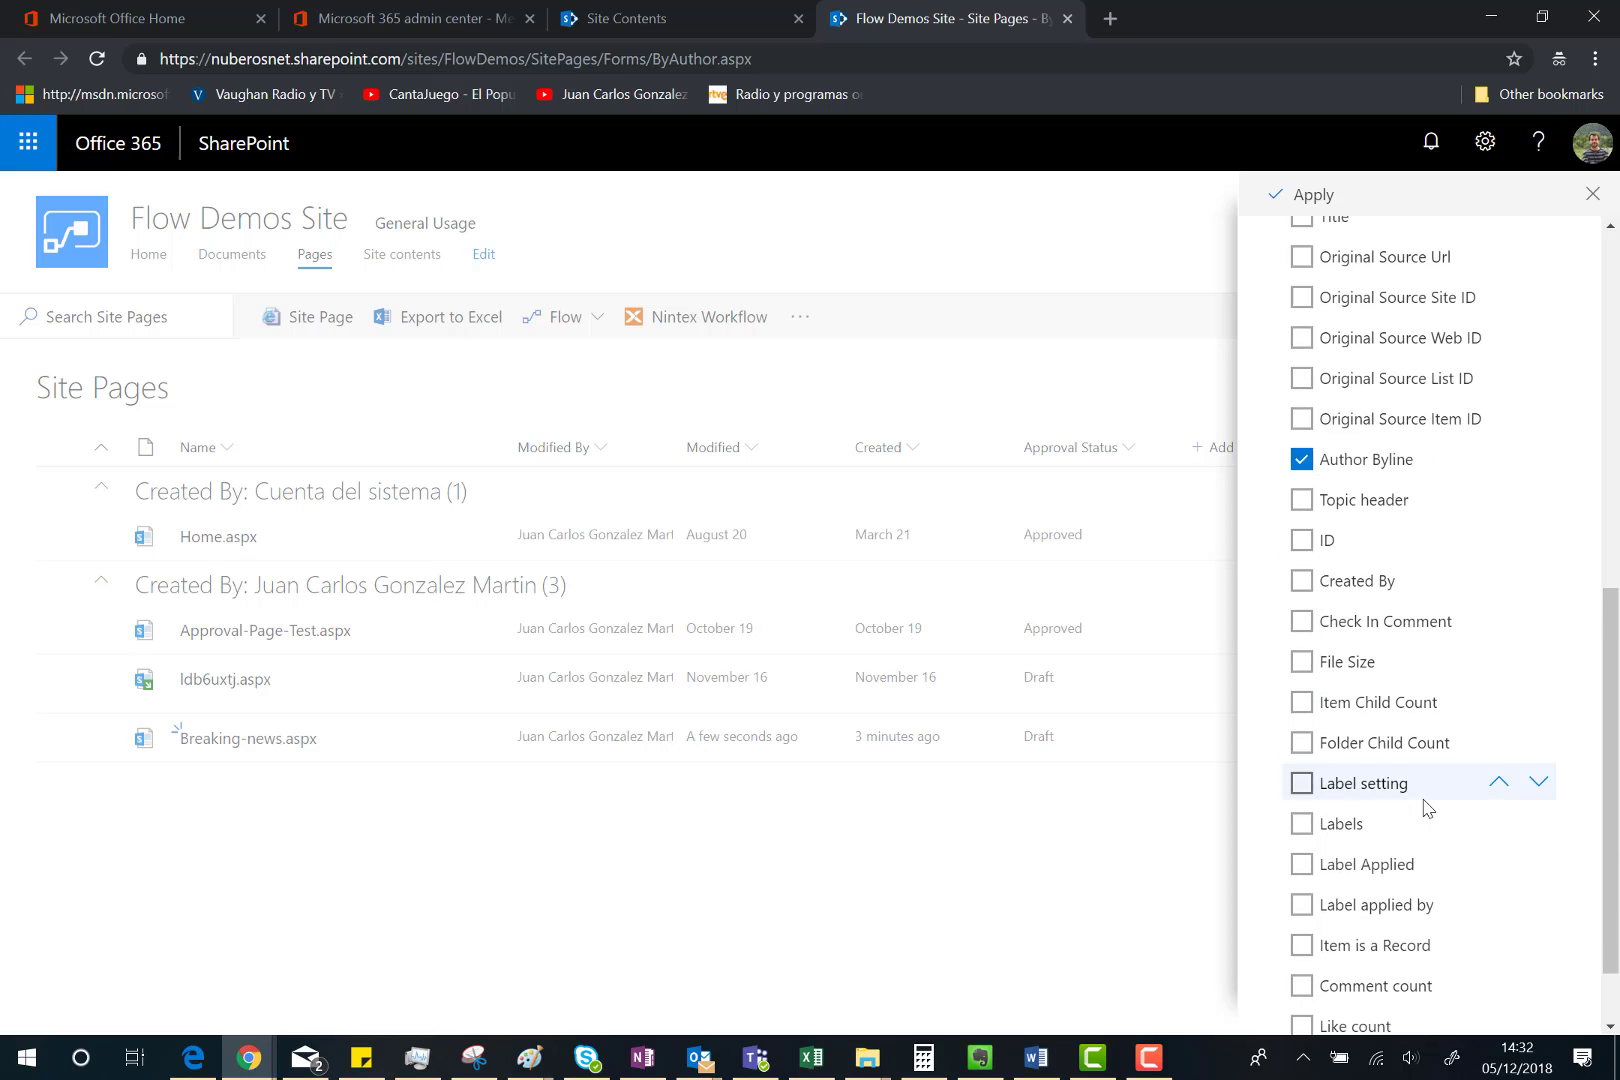
pyautogui.scroll(-1, 1425, 806)
pyautogui.scroll(1, 1425, 806)
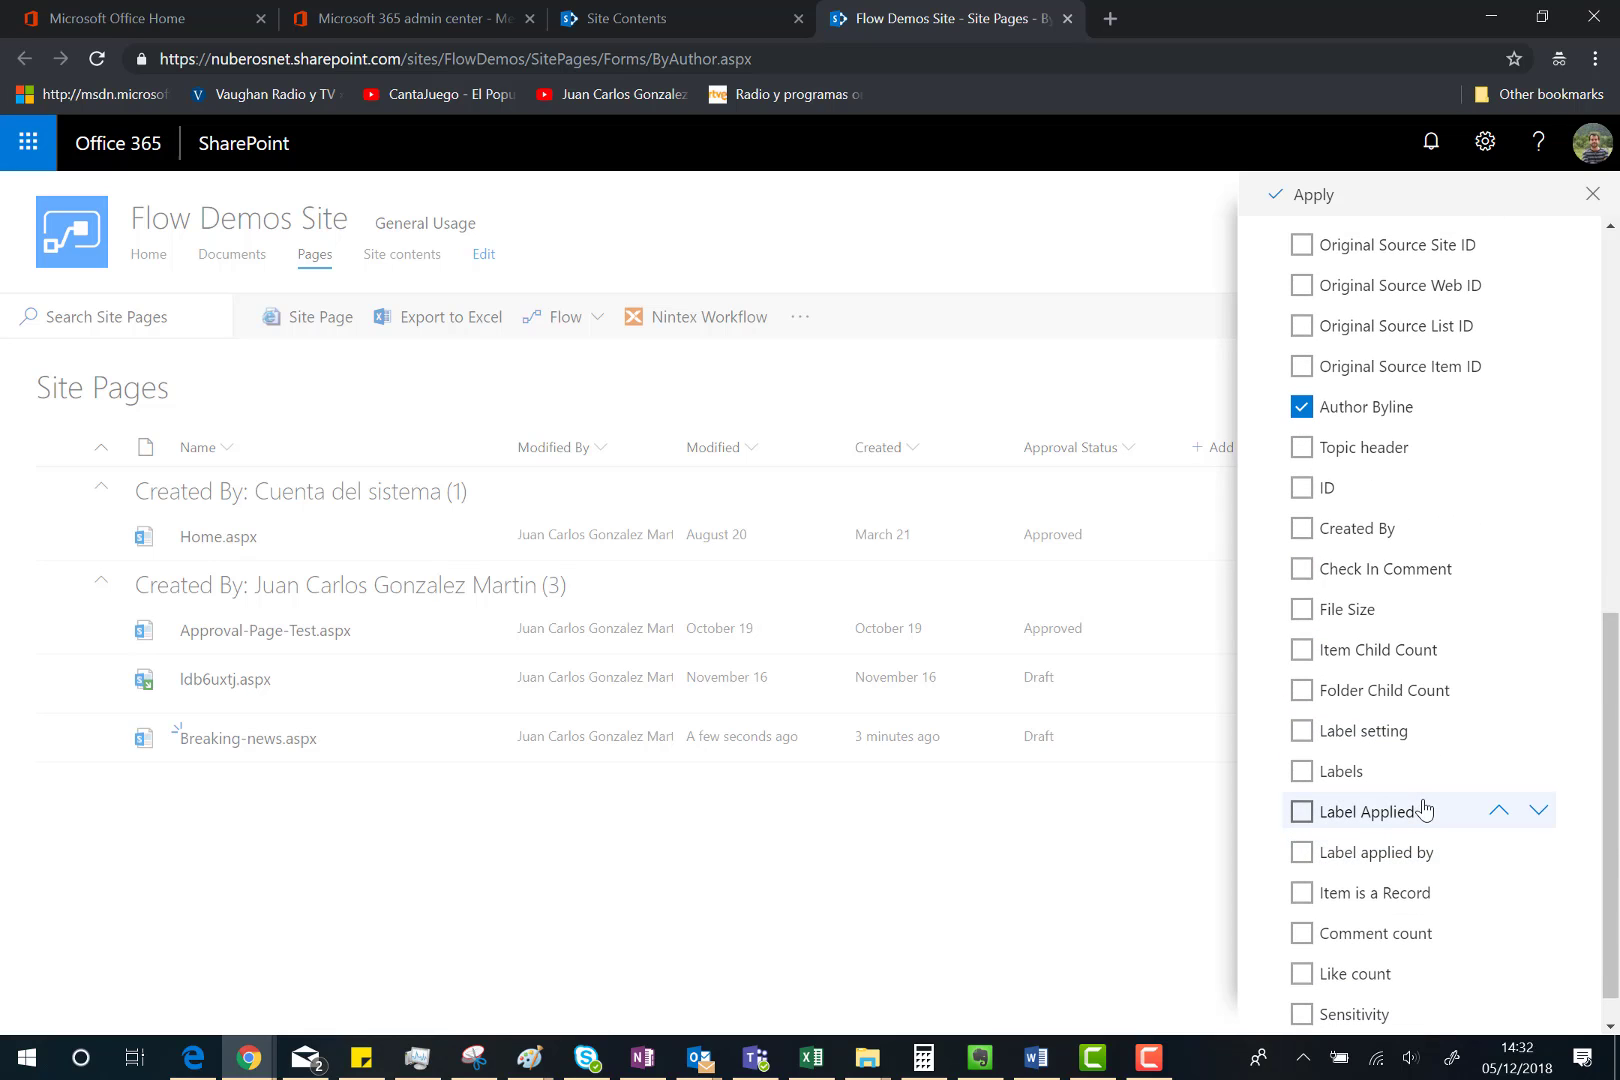
pyautogui.scroll(3, 1425, 806)
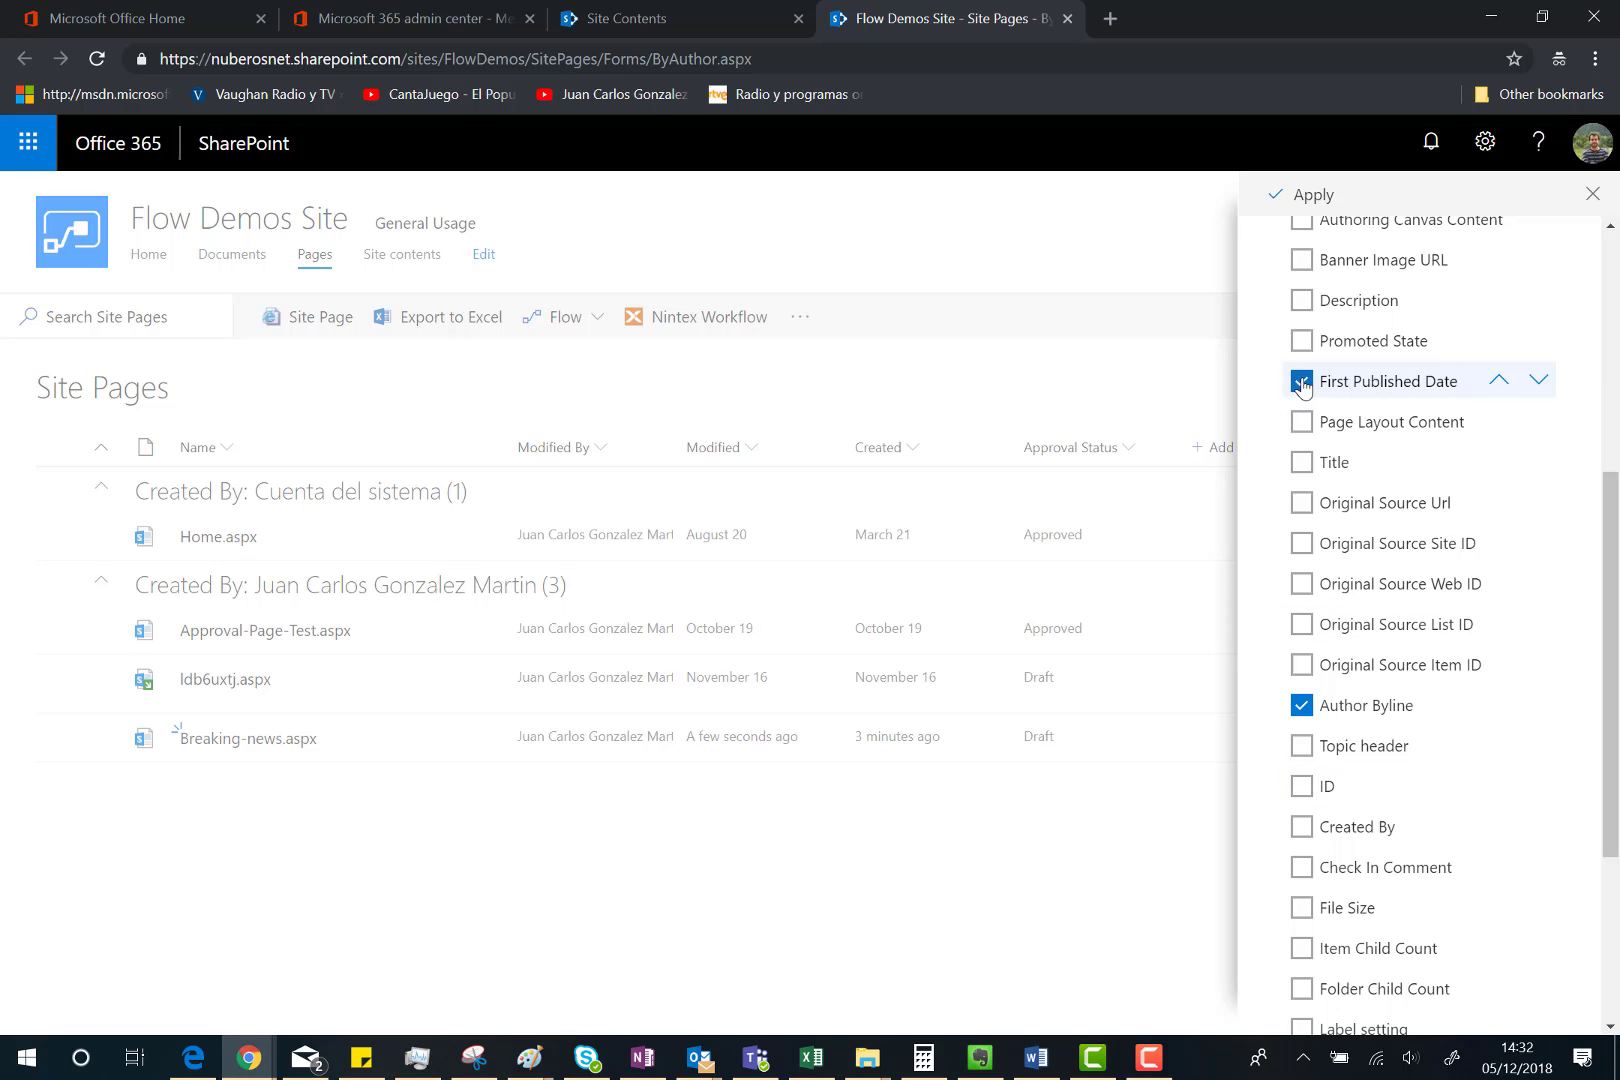
pyautogui.click(1307, 196)
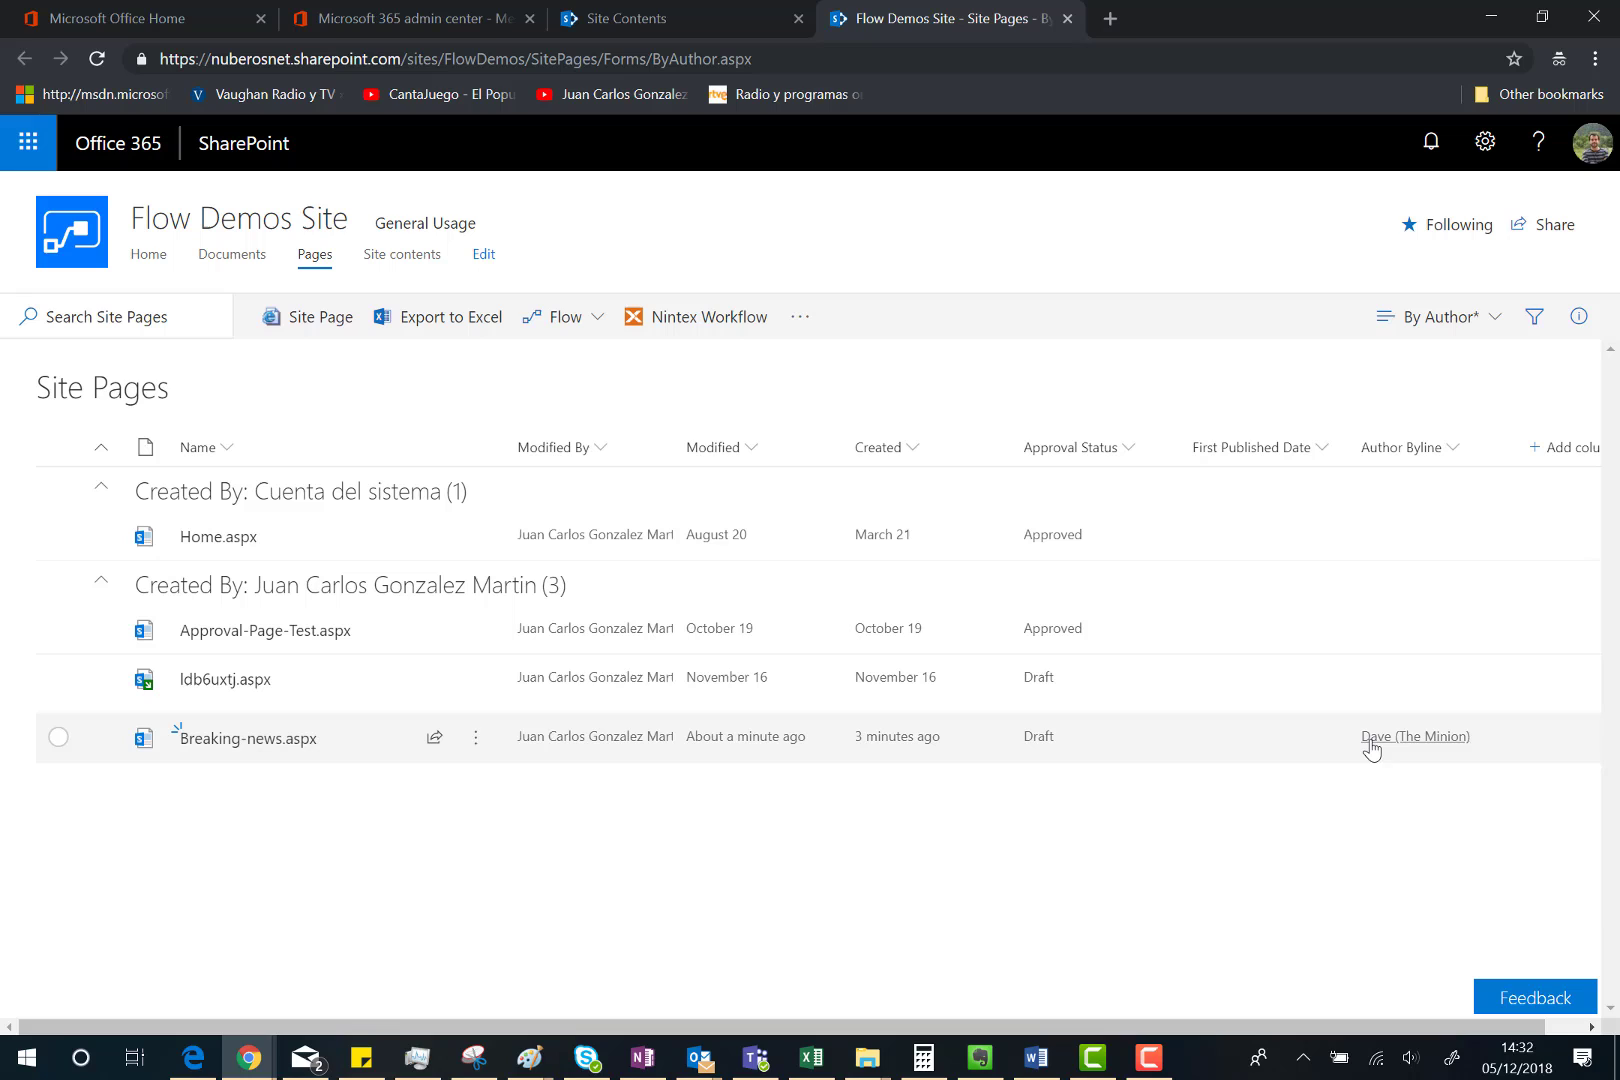
# - Open Breaking-news.aspx in a new browser tab and let it load
pyautogui.moveTo(1371, 748)
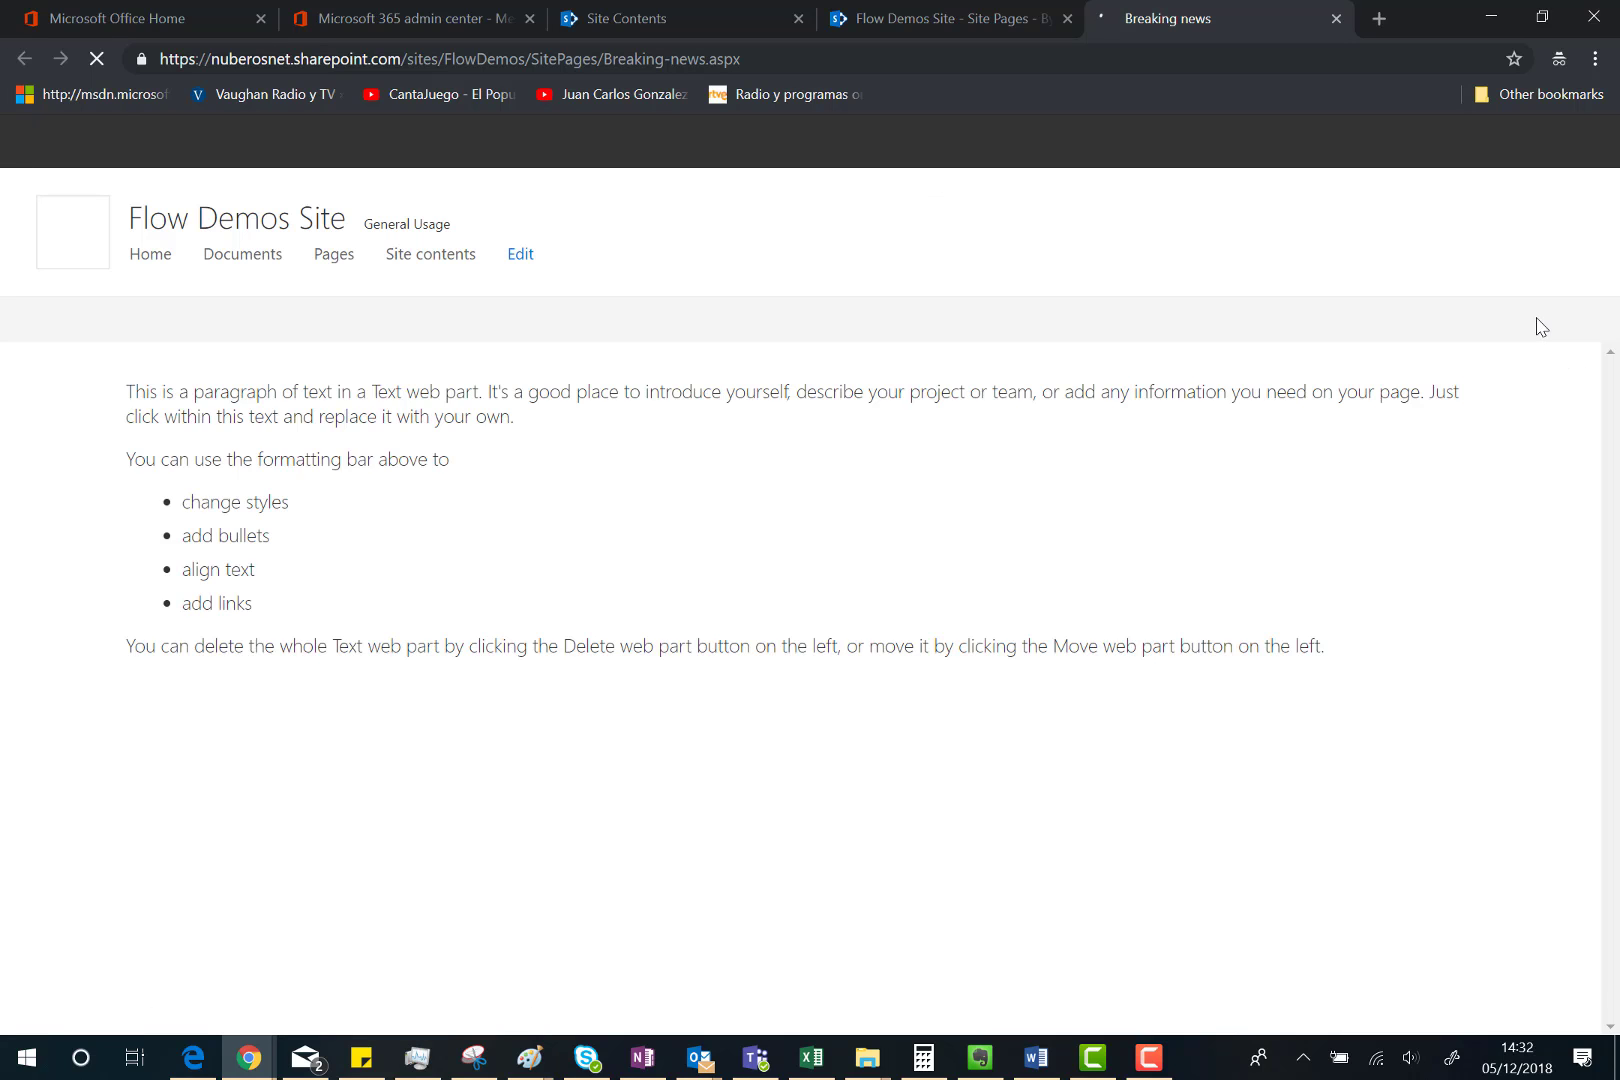
# - Submit the page for approval with the message 'Please approve this page'
pyautogui.click(1525, 330)
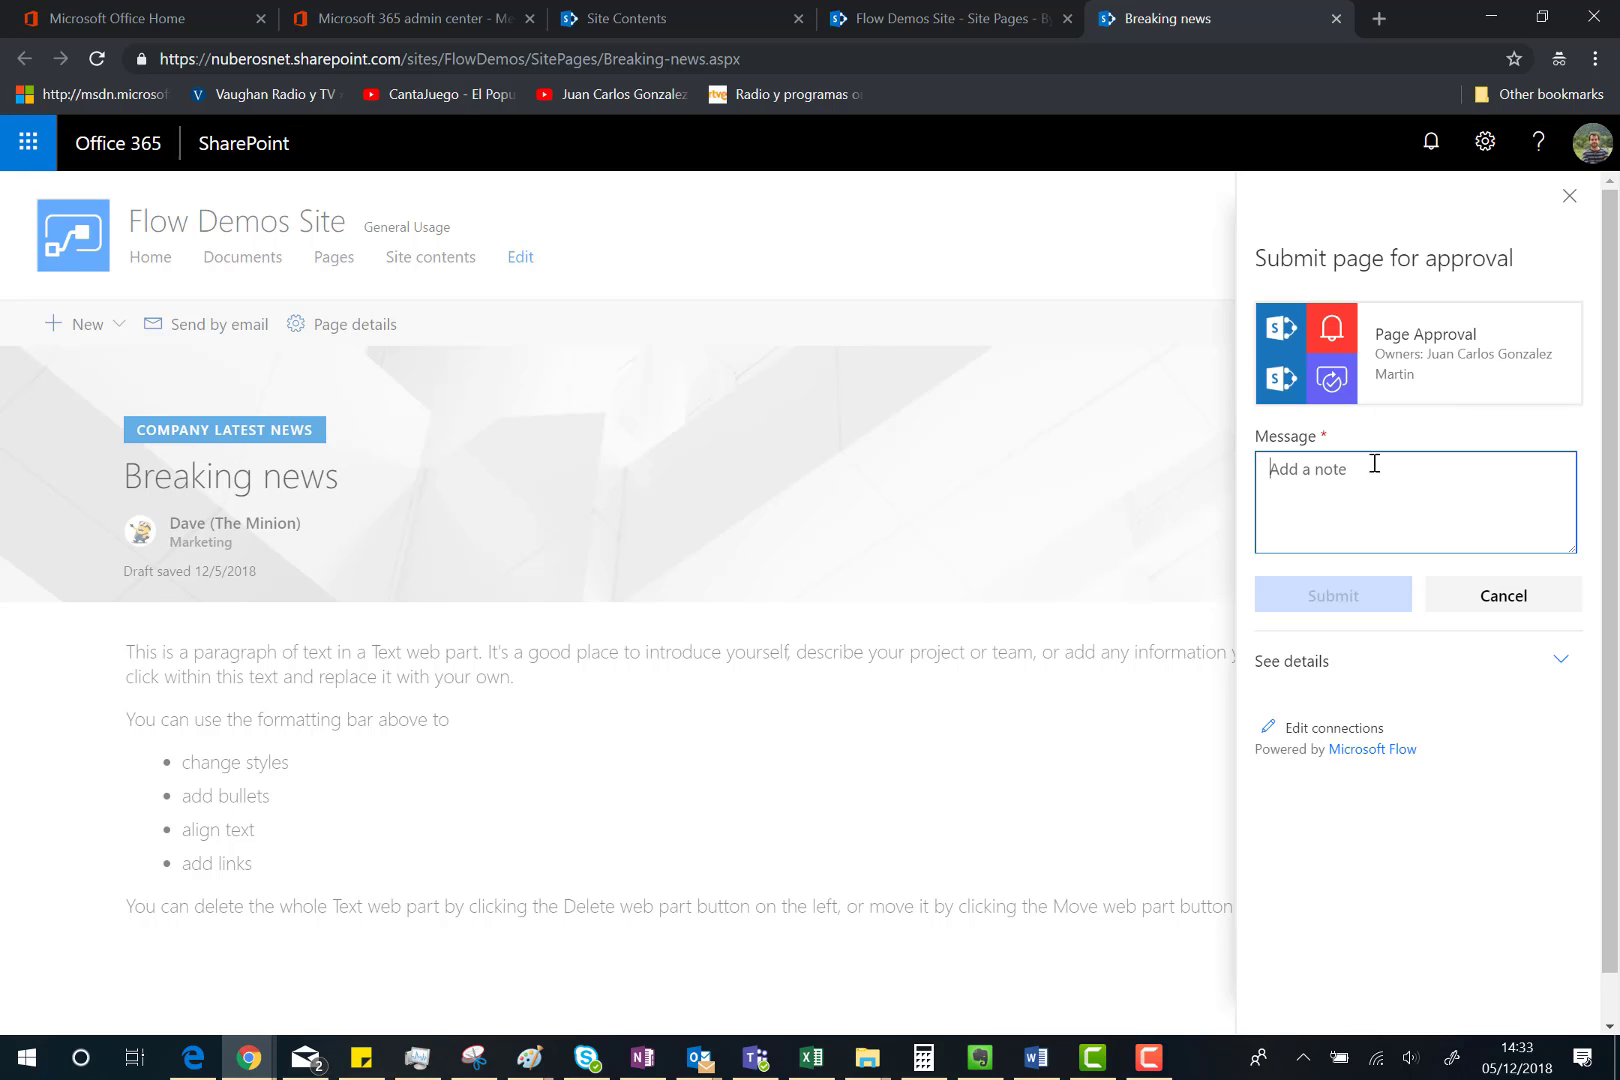
pyautogui.write('Please approve this page')
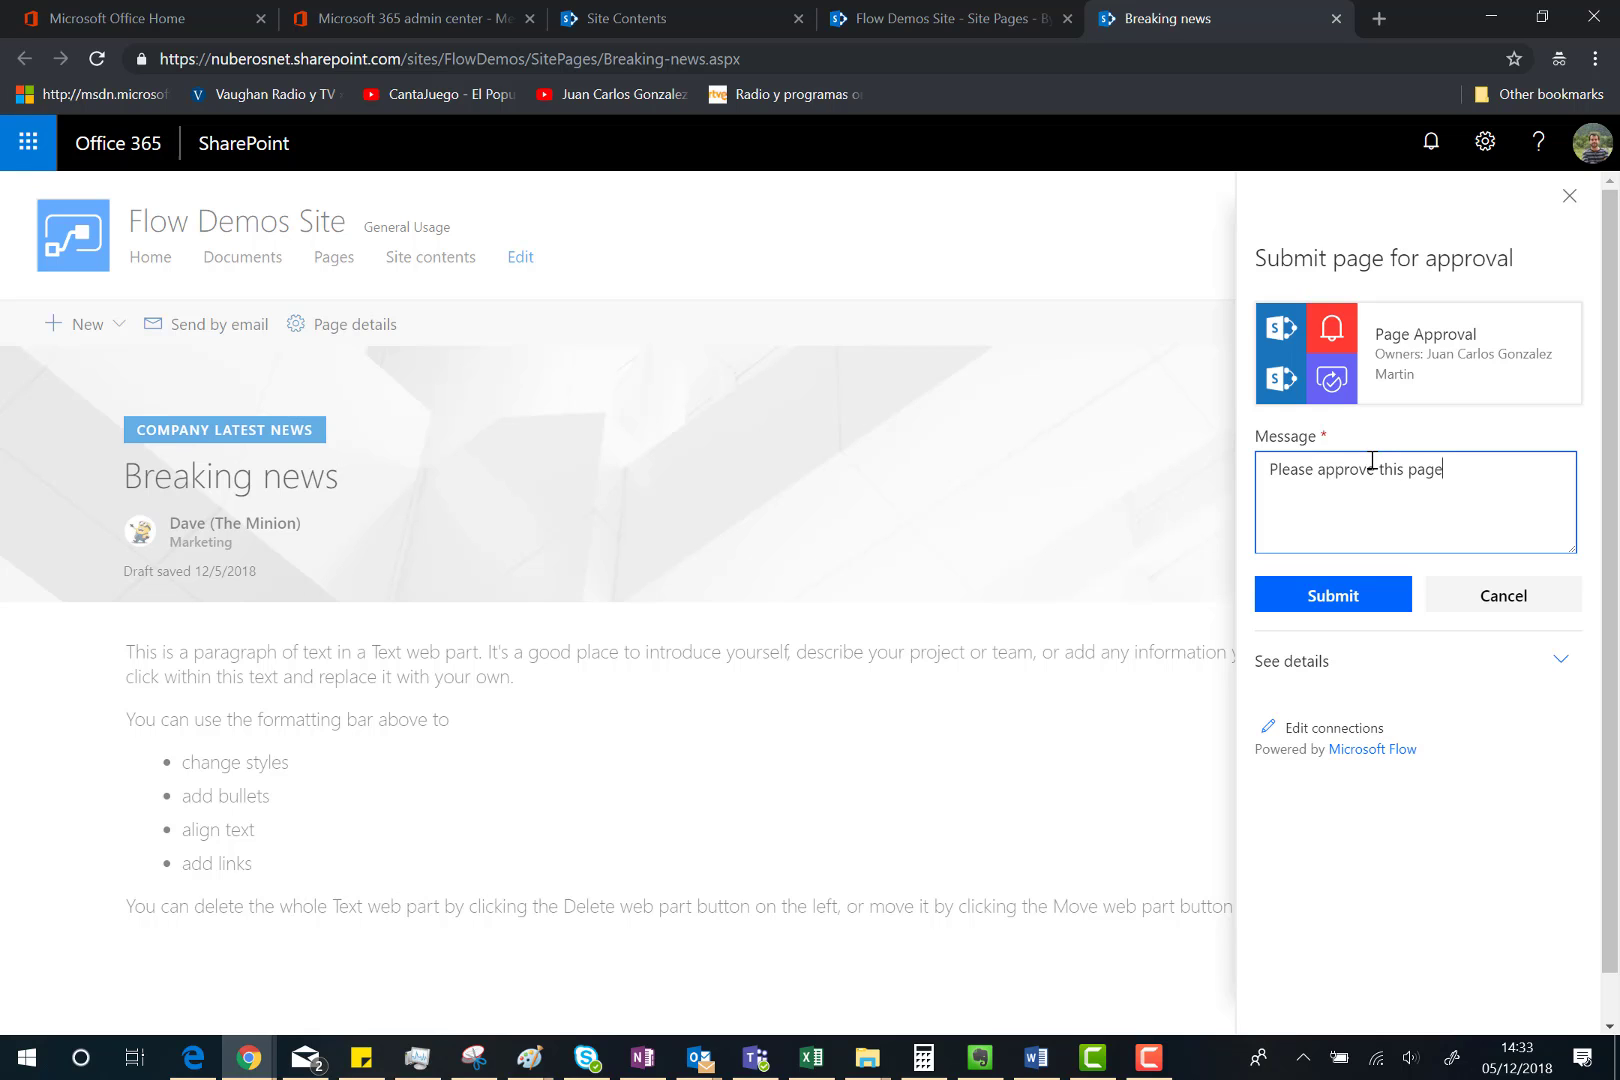
pyautogui.click(1325, 598)
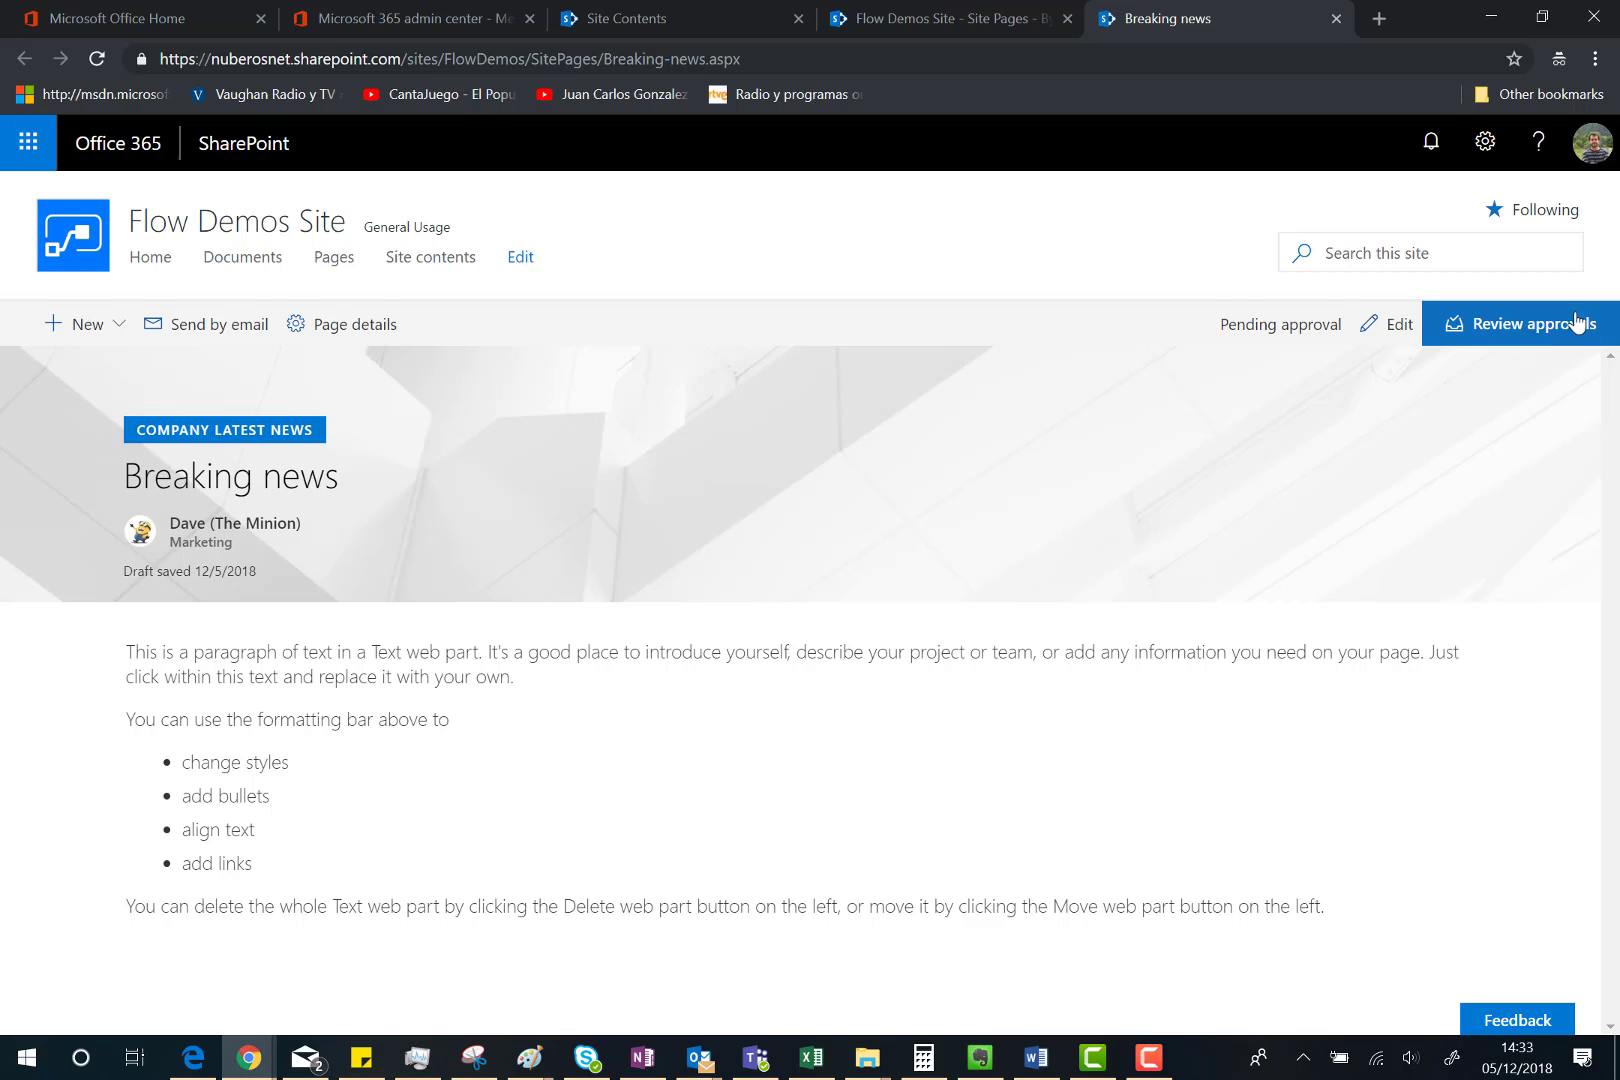
# - Approve the pending Breaking news publishing request with the comment "It's OK"
pyautogui.click(1545, 333)
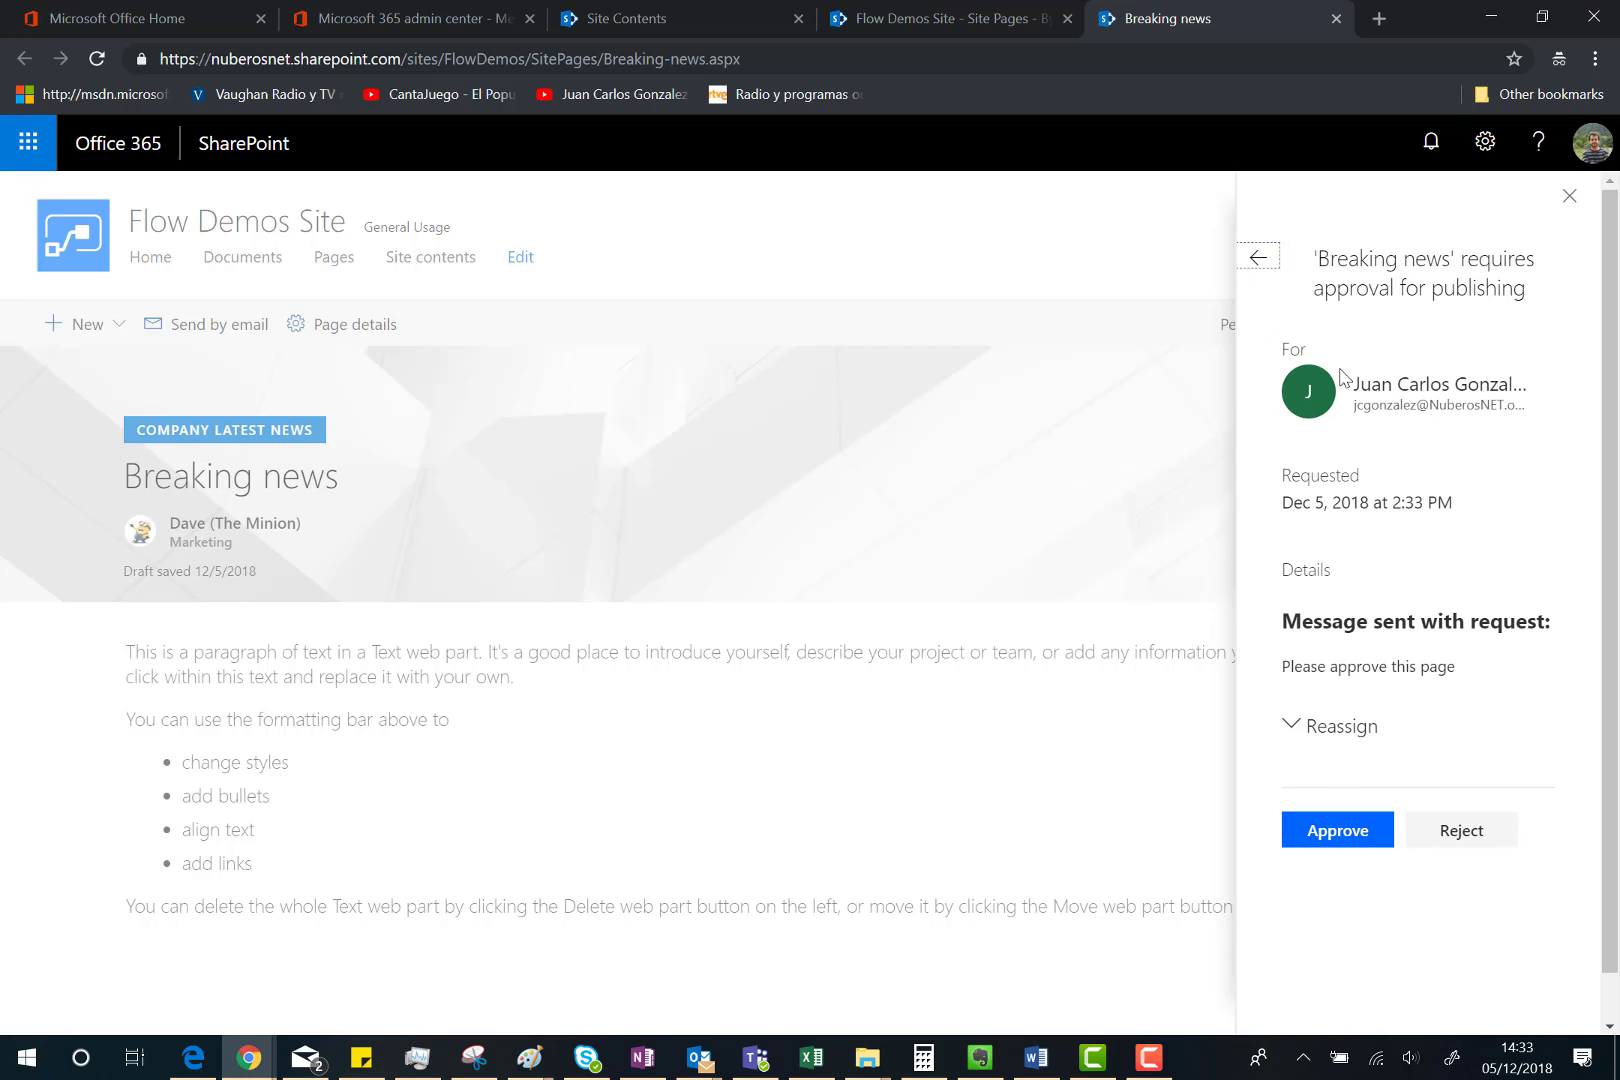
pyautogui.click(1355, 843)
pyautogui.scroll(-1, 1390, 943)
pyautogui.click(1309, 876)
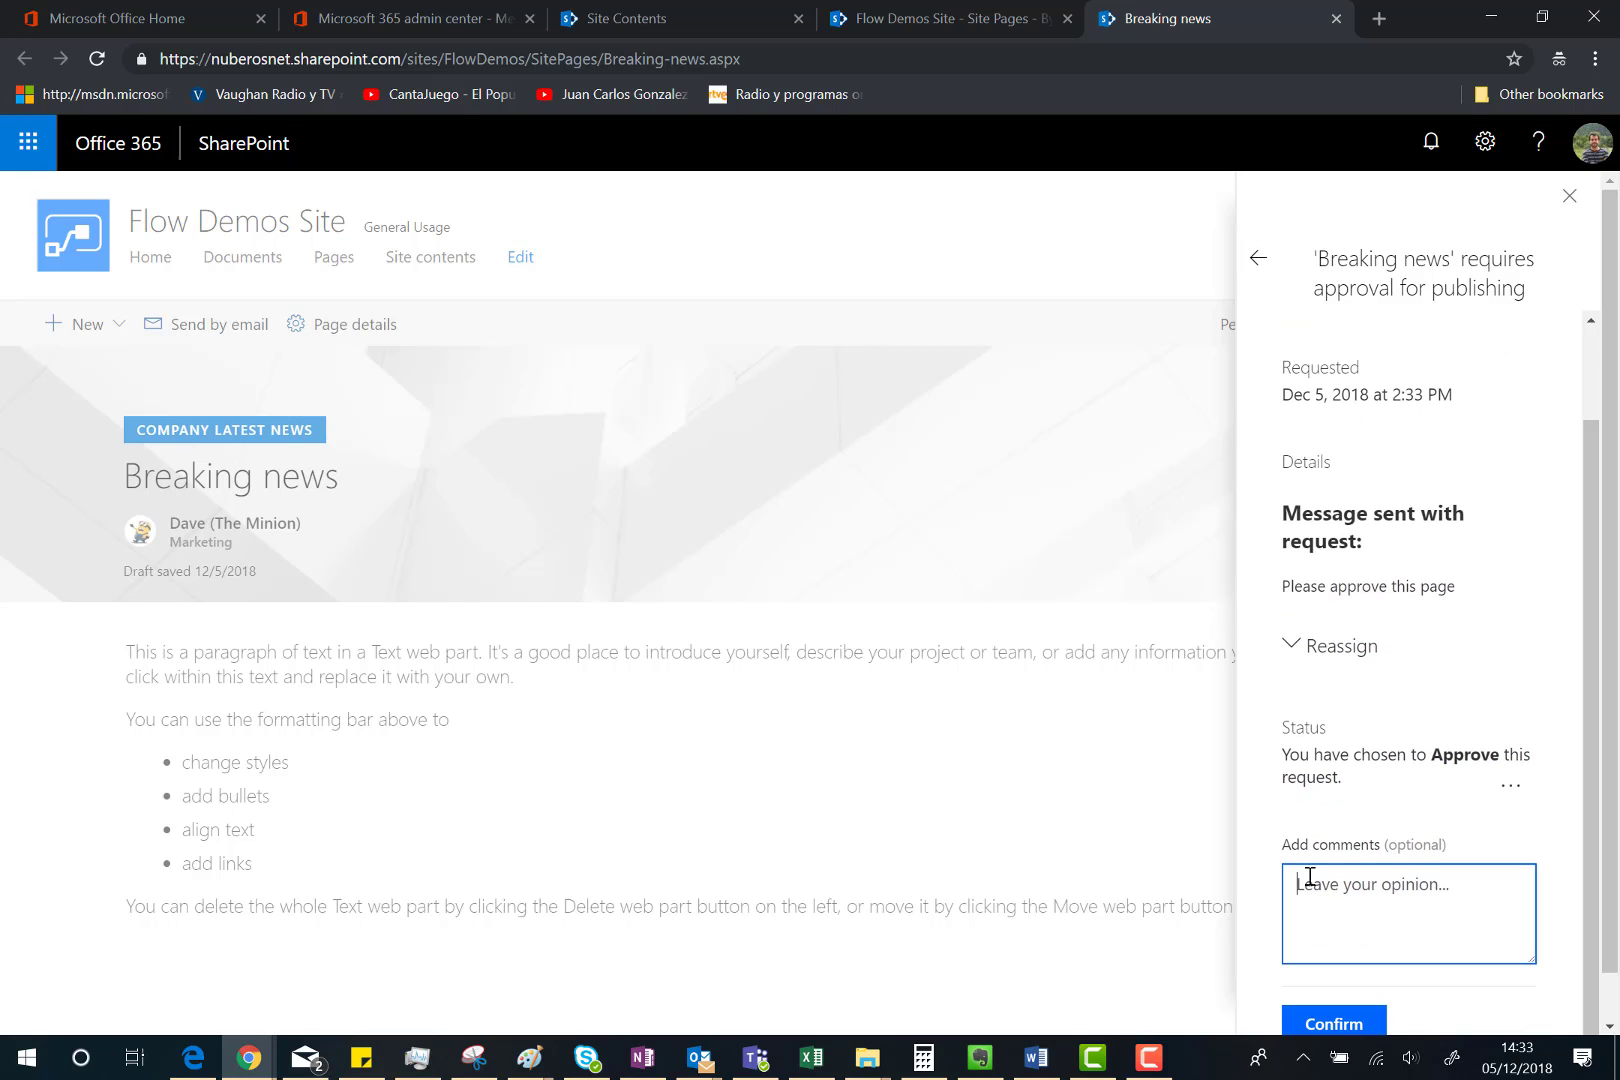
pyautogui.write("It's OK")
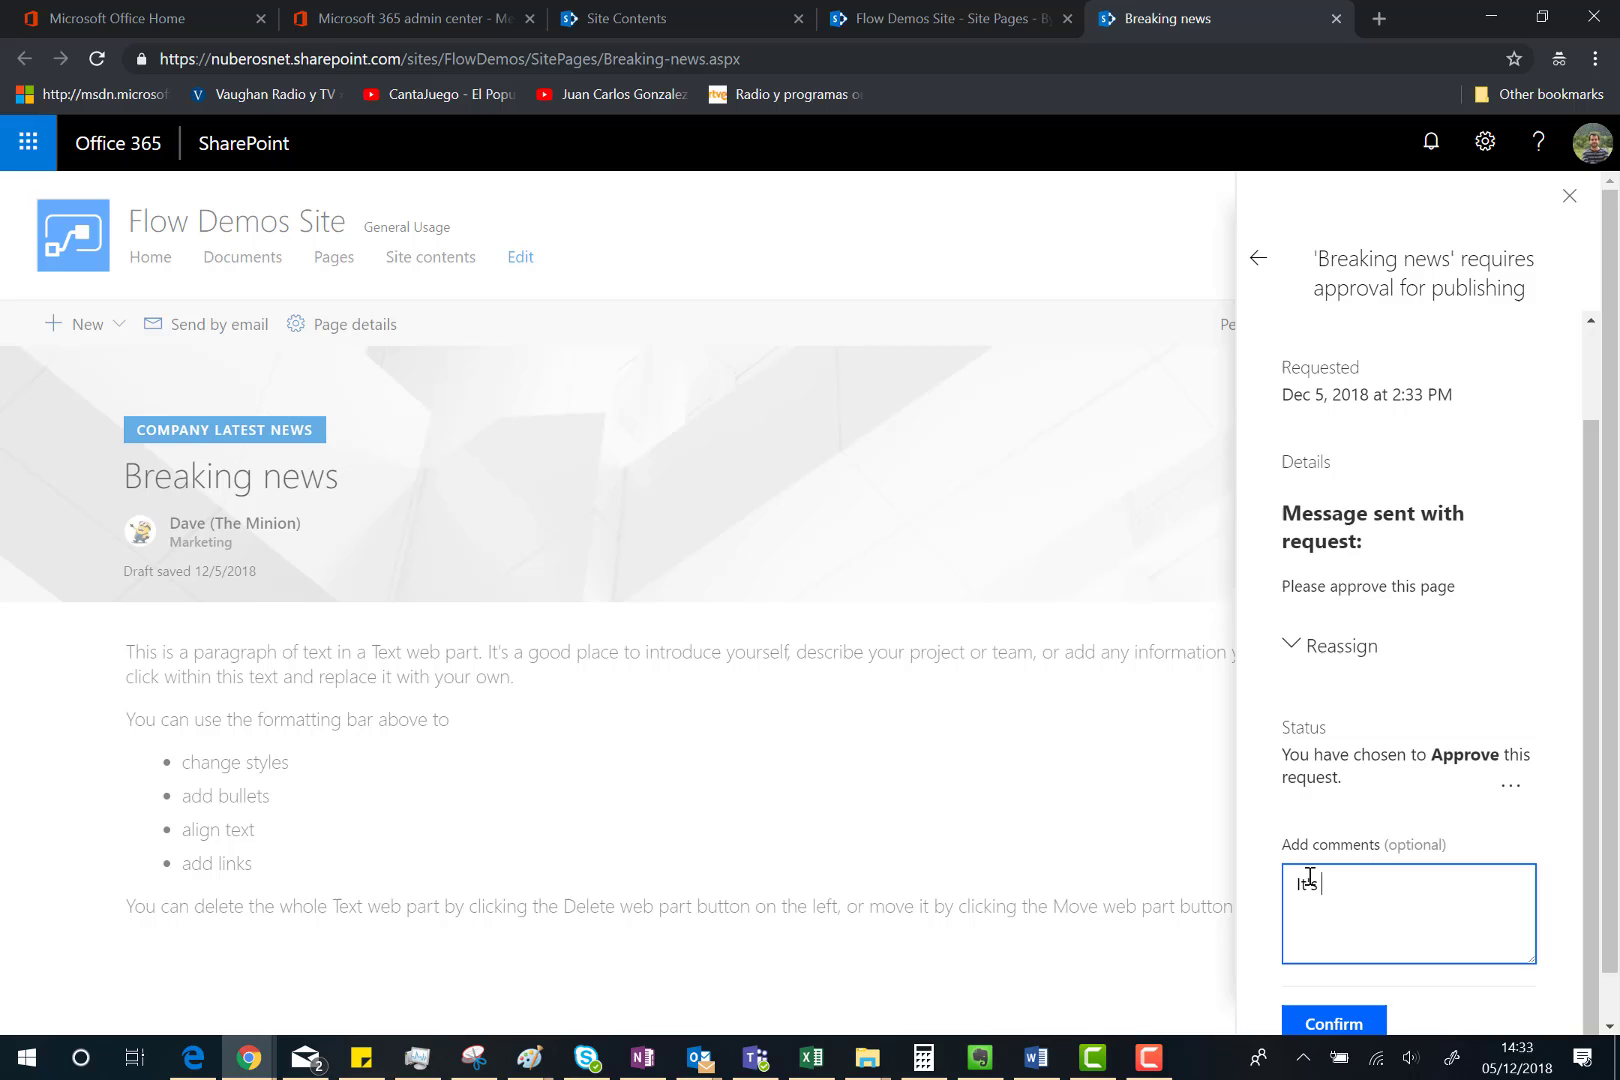
pyautogui.click(1336, 1020)
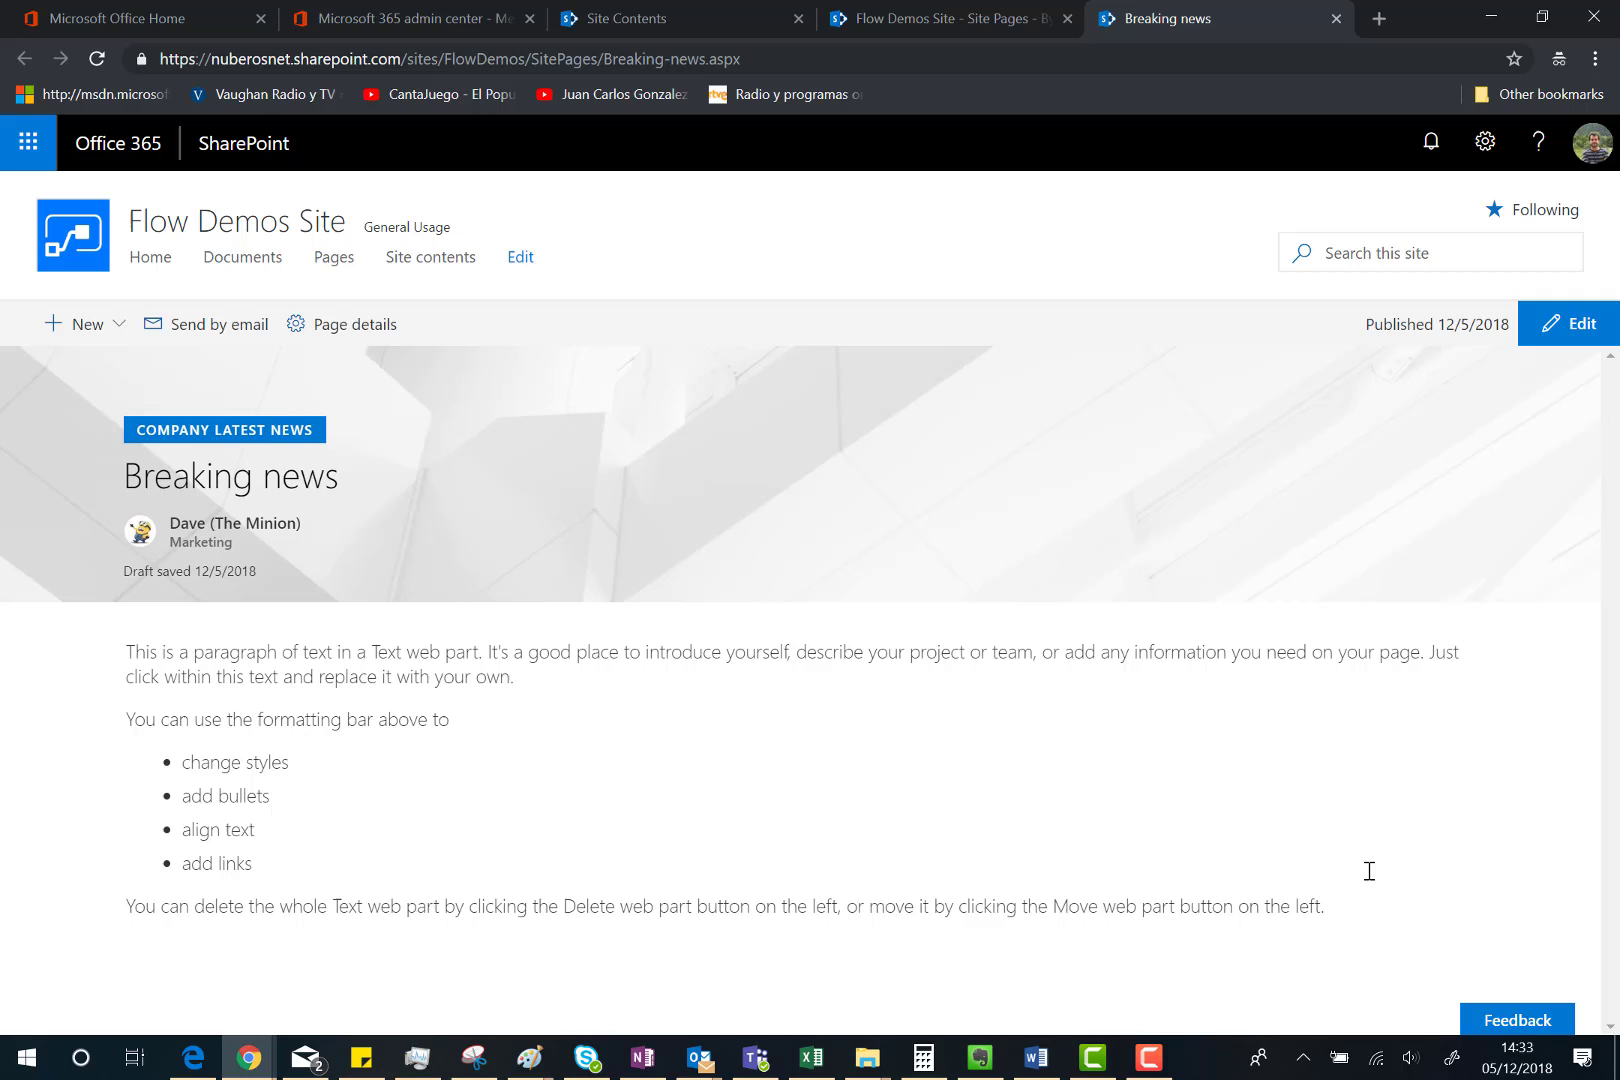
# - In the Site Pages list, make the view show the First Published Date and Author Byline columns
pyautogui.click(961, 16)
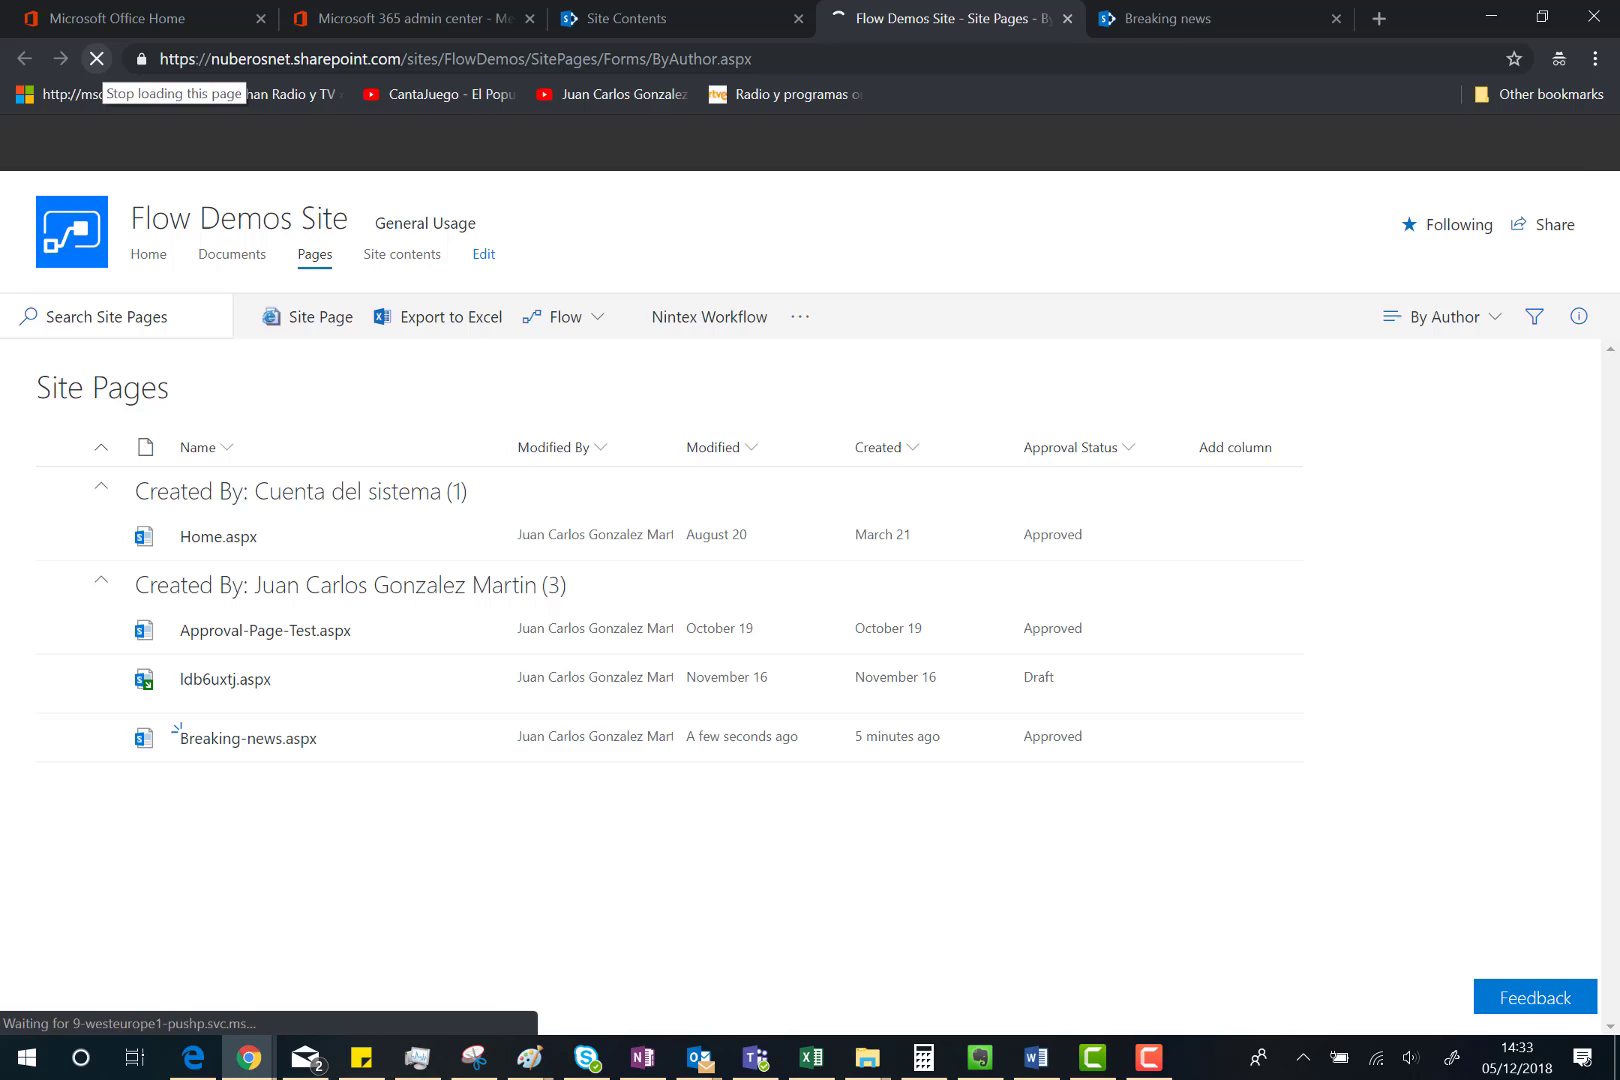
pyautogui.click(1233, 450)
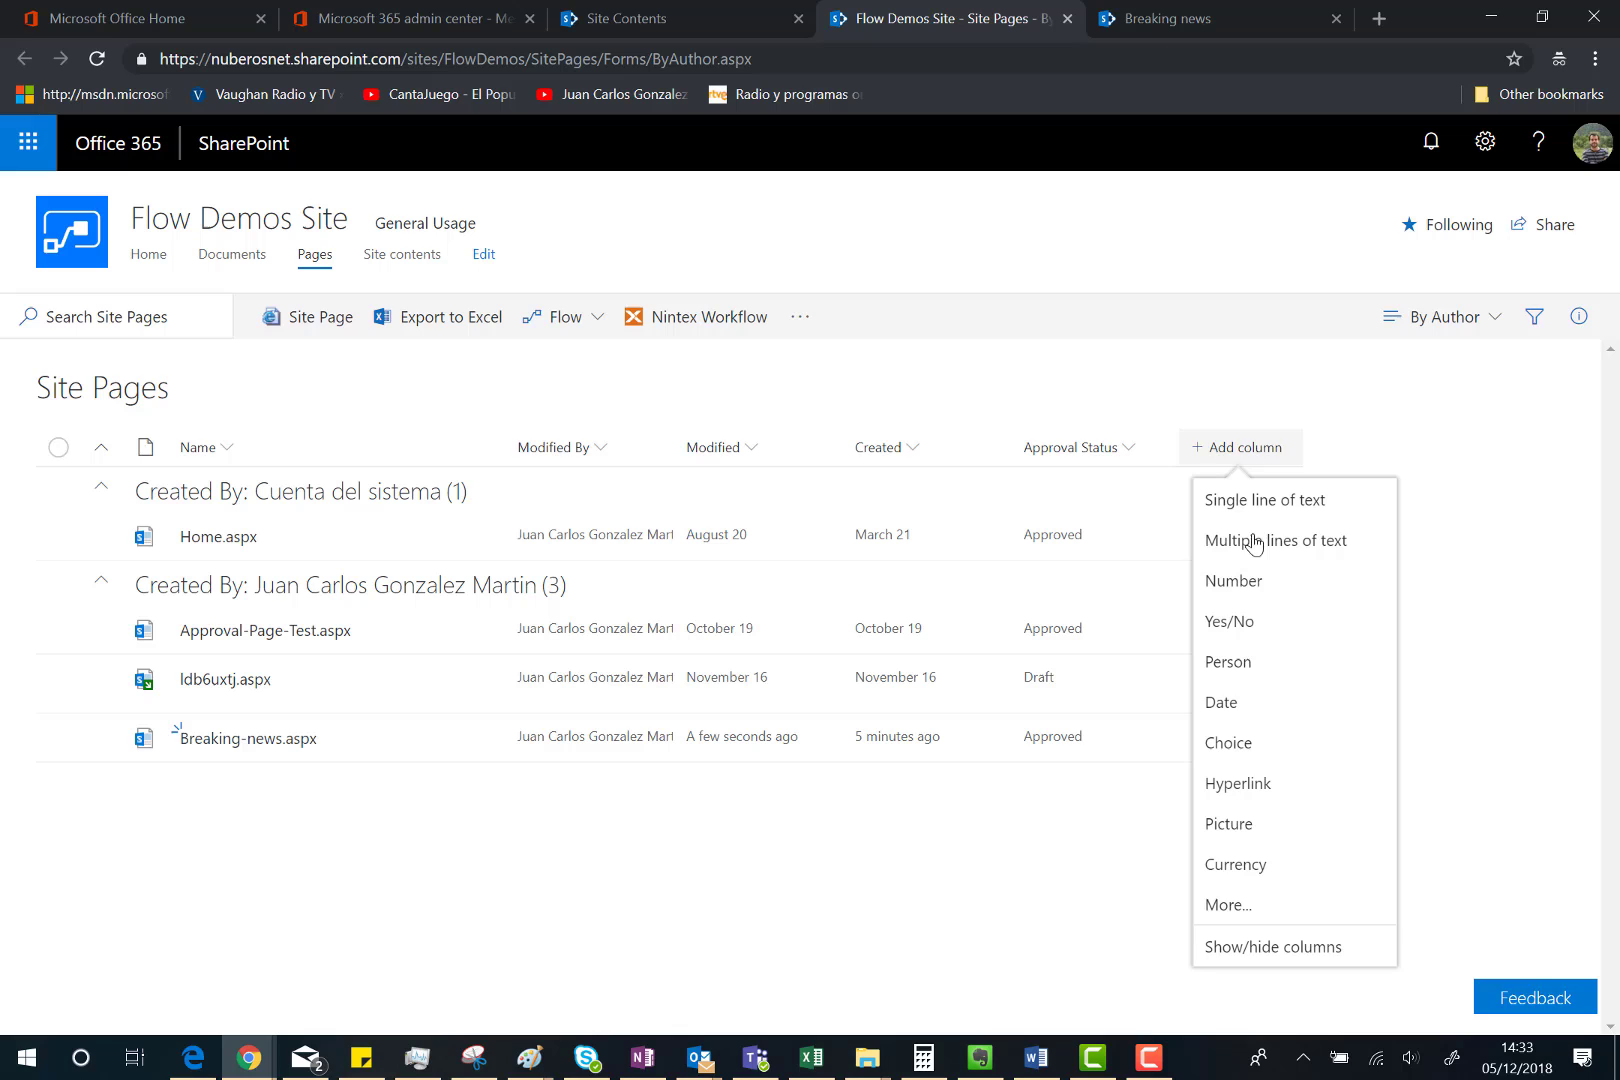
pyautogui.click(1270, 950)
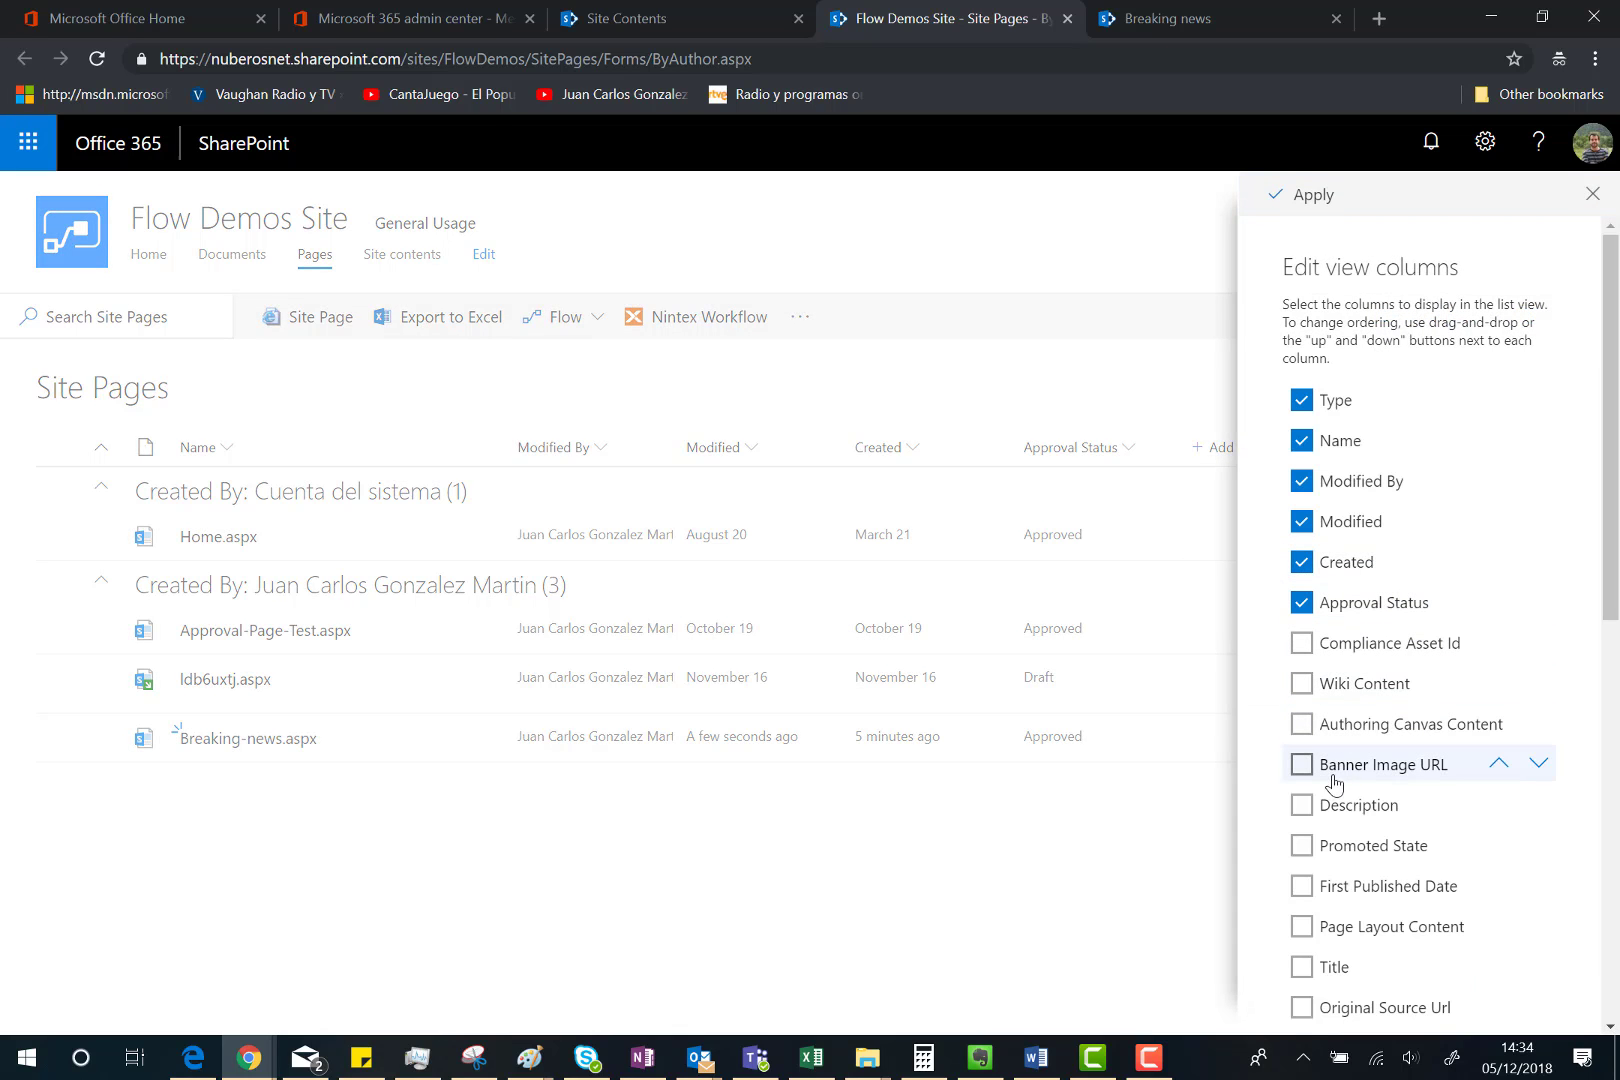
pyautogui.scroll(-1, 1320, 780)
pyautogui.click(1301, 808)
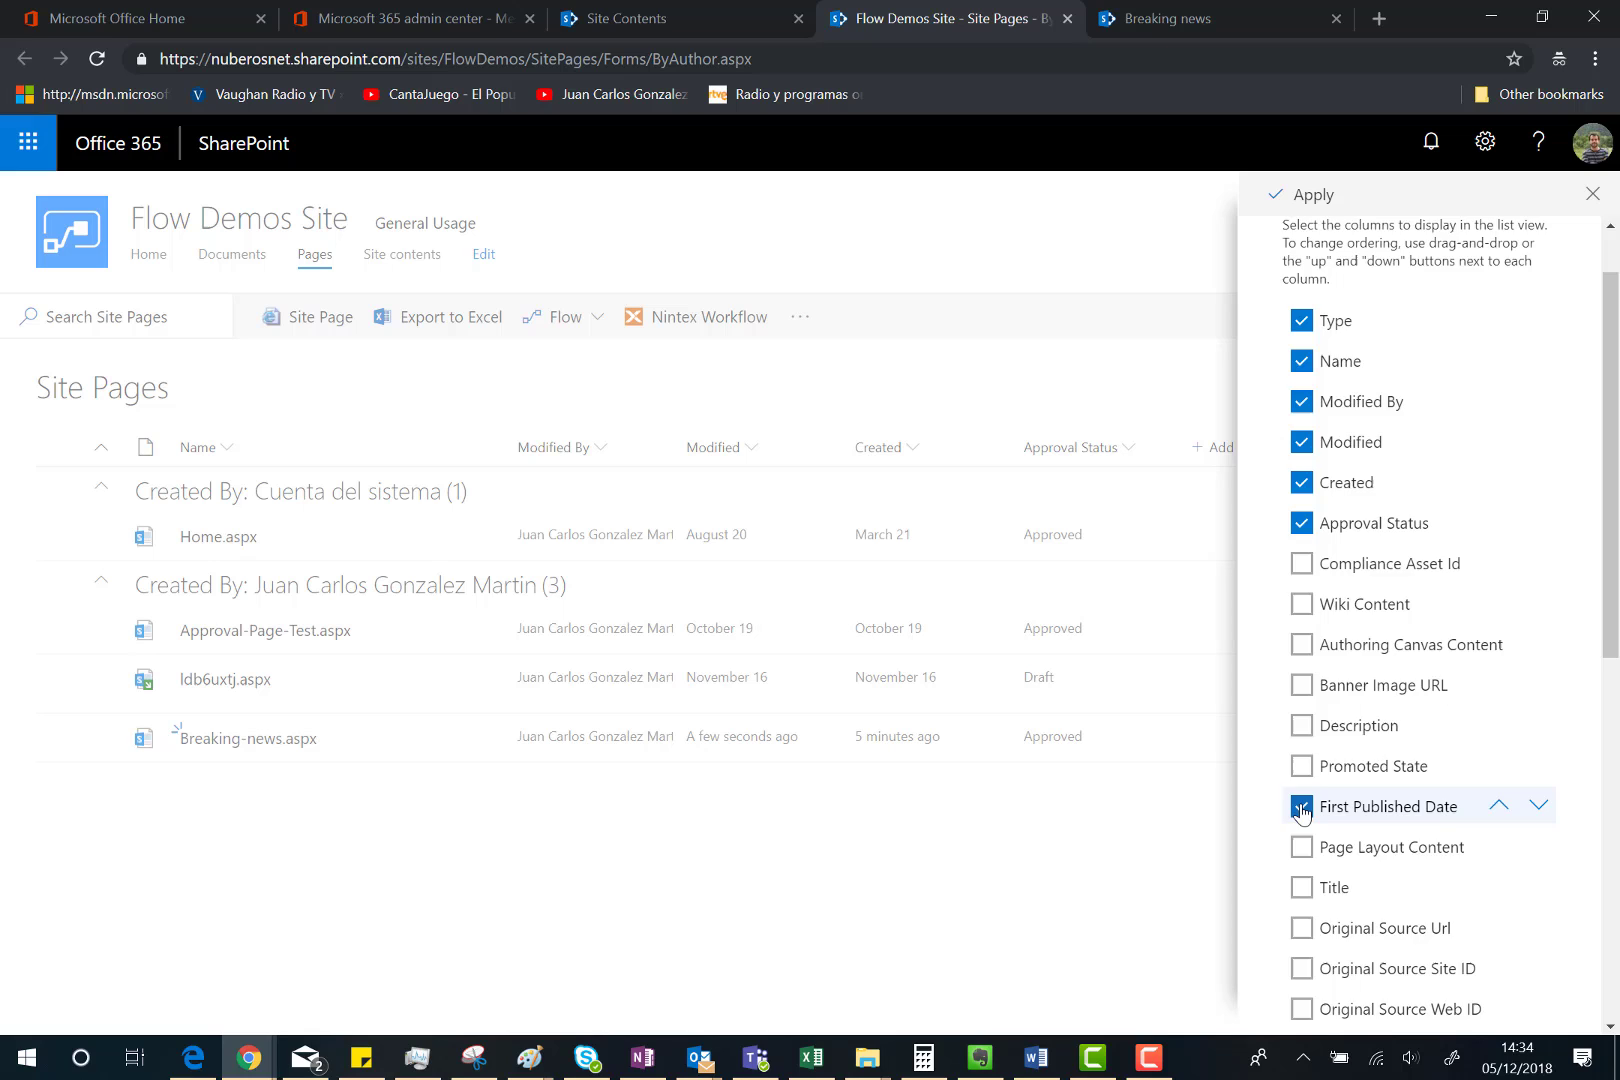
pyautogui.scroll(-2, 1302, 810)
pyautogui.scroll(-2, 1301, 810)
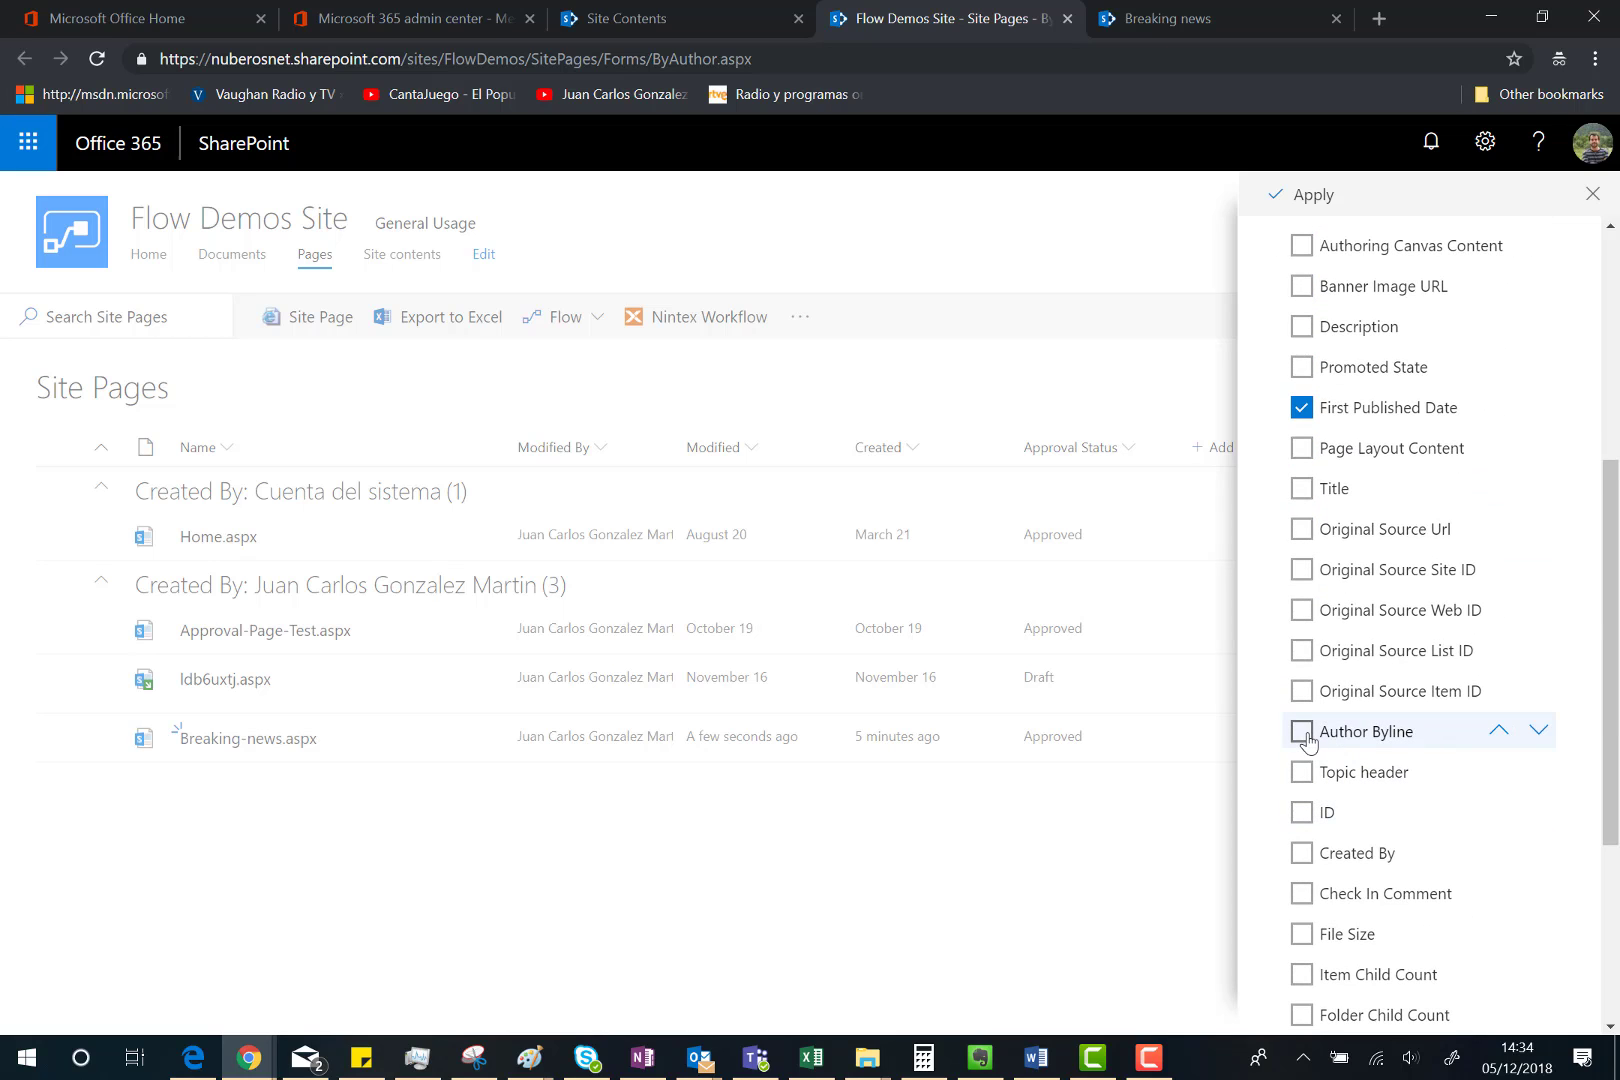
pyautogui.click(1301, 731)
pyautogui.click(1280, 194)
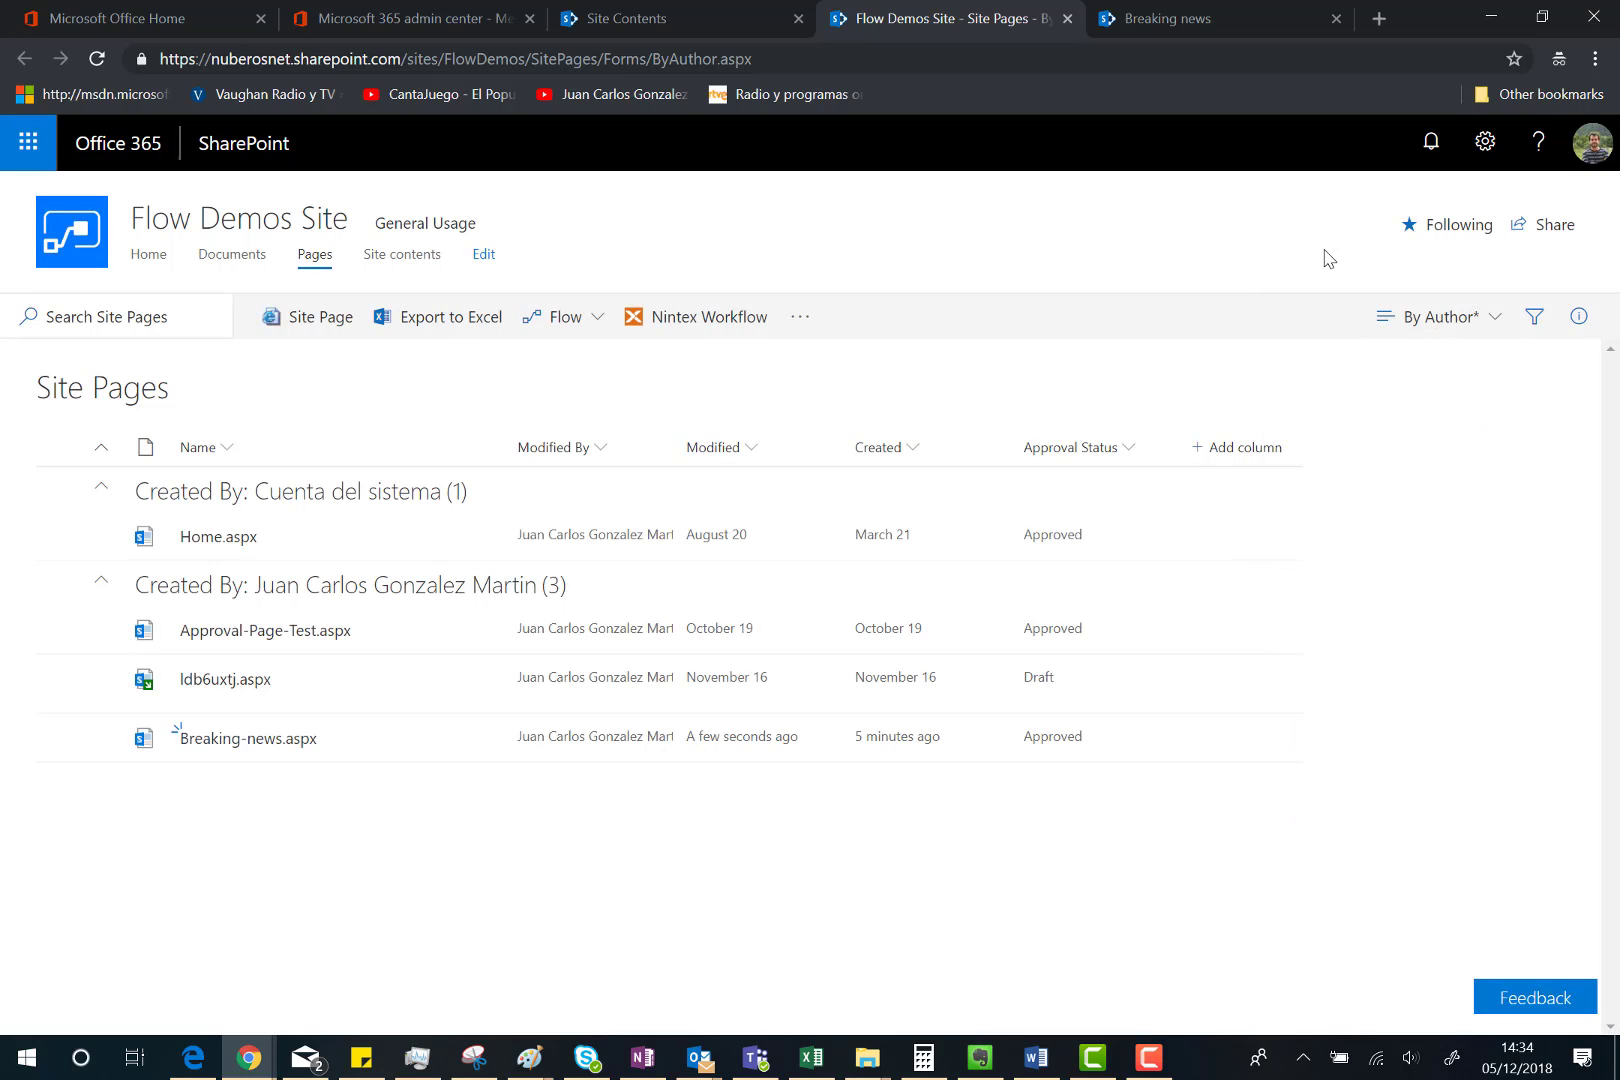